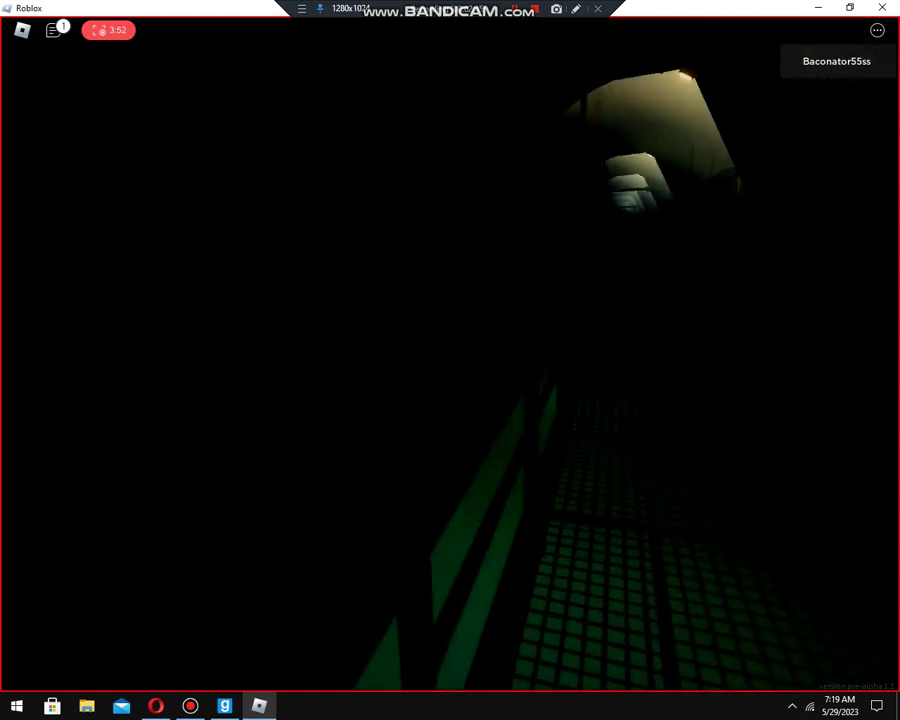
key(w)
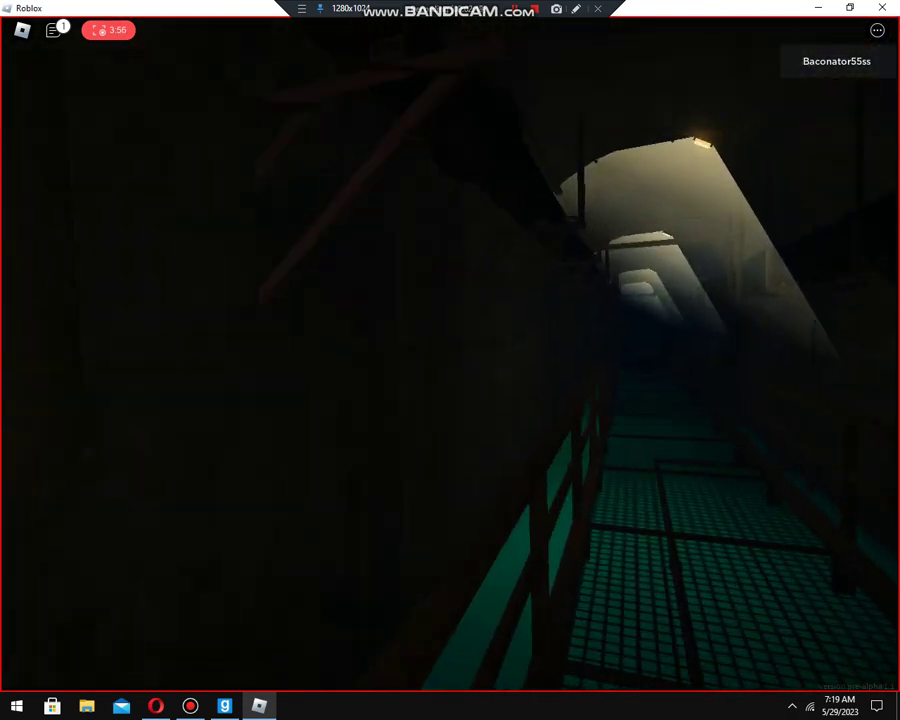
Cross the catwalk into the tiled room and read the poster note about finding 6 valves
key(w)
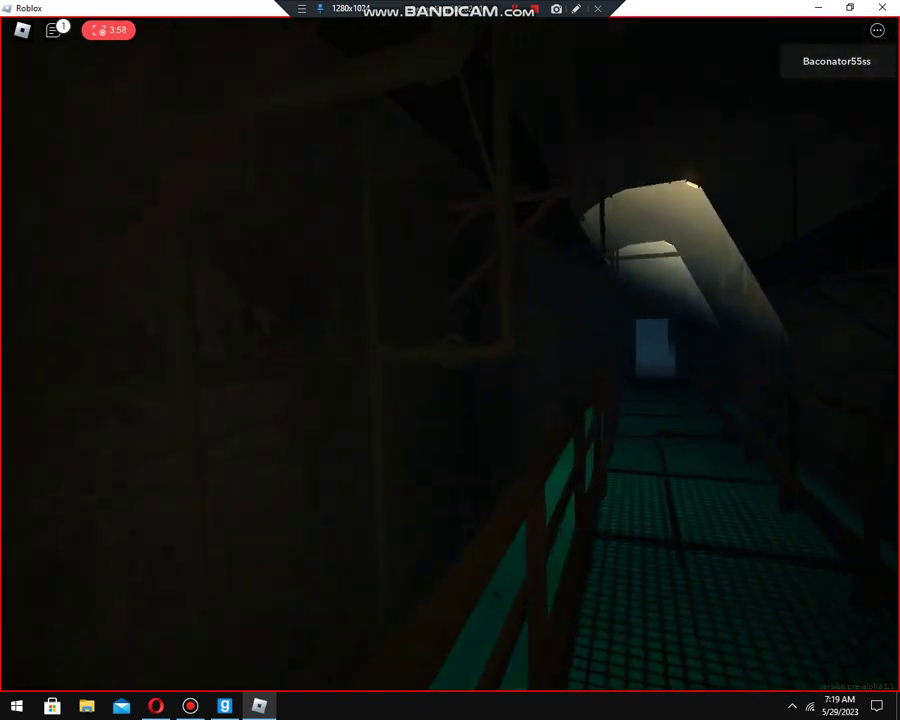
key(w)
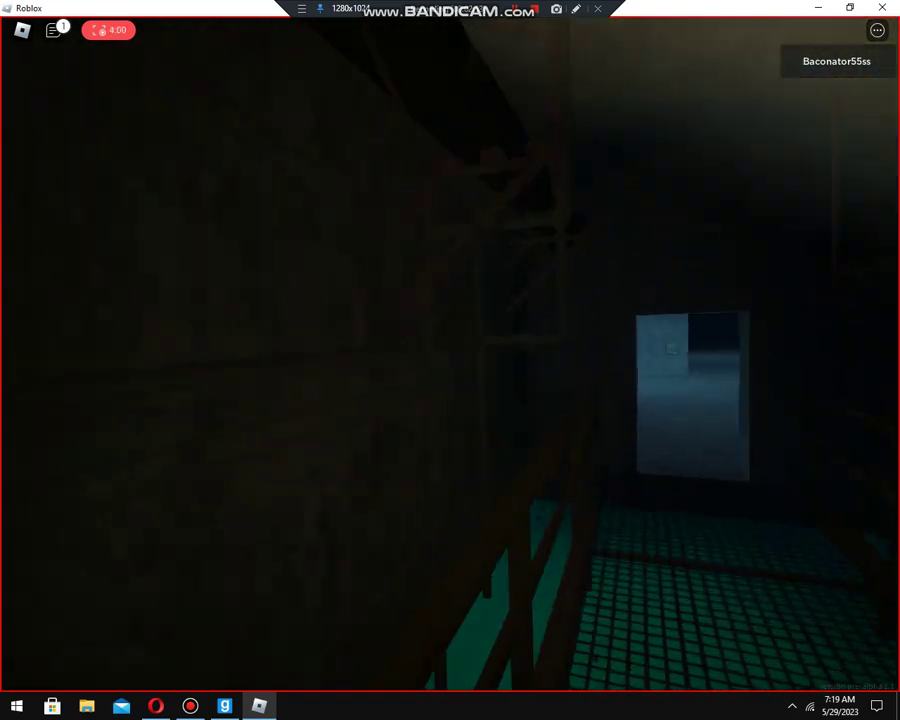
key(w)
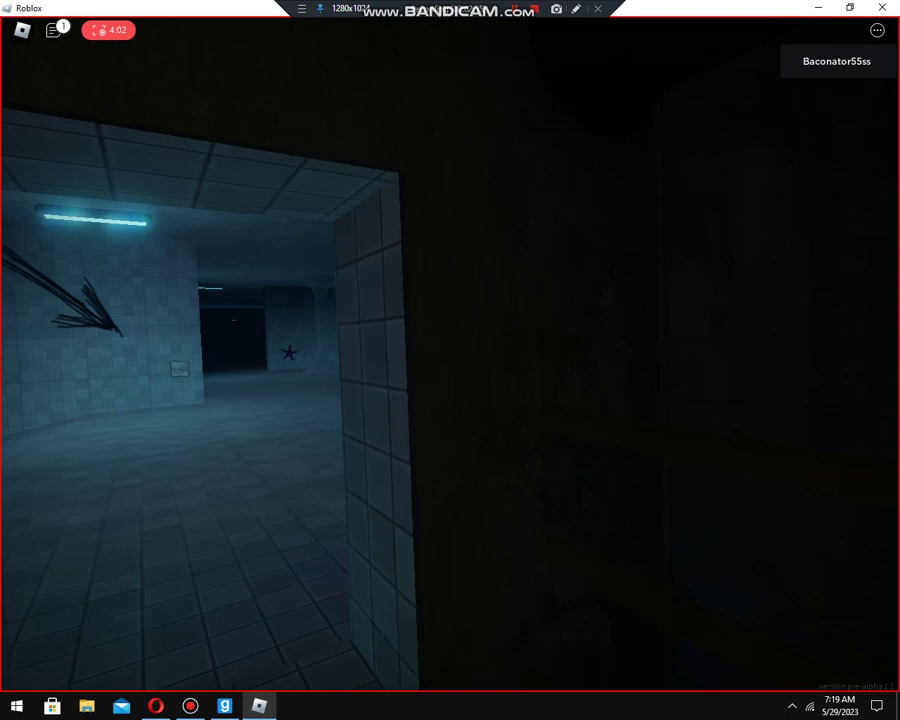
key(w)
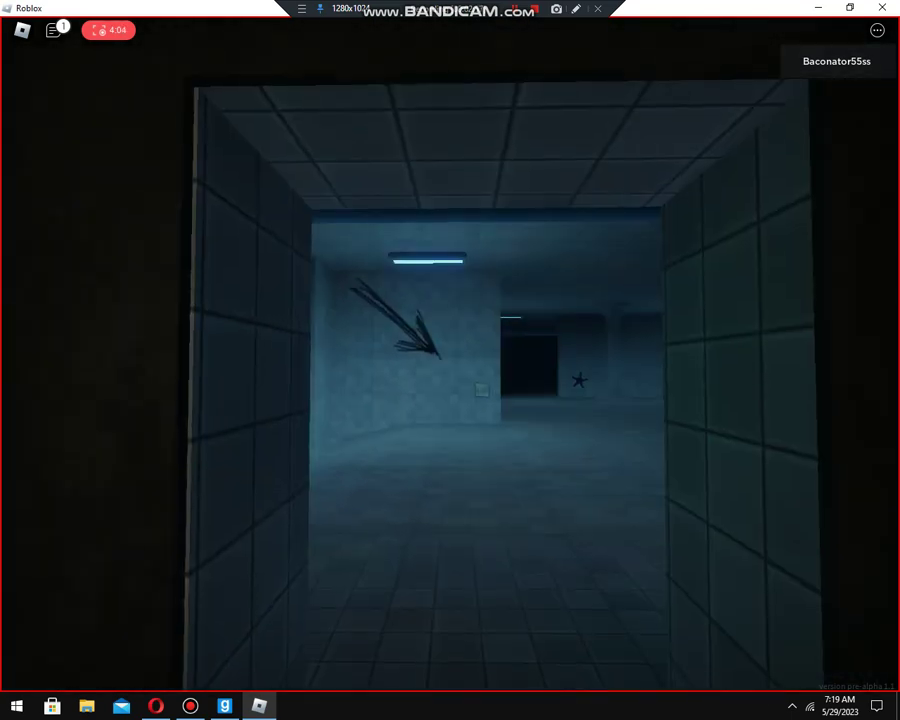
key(w)
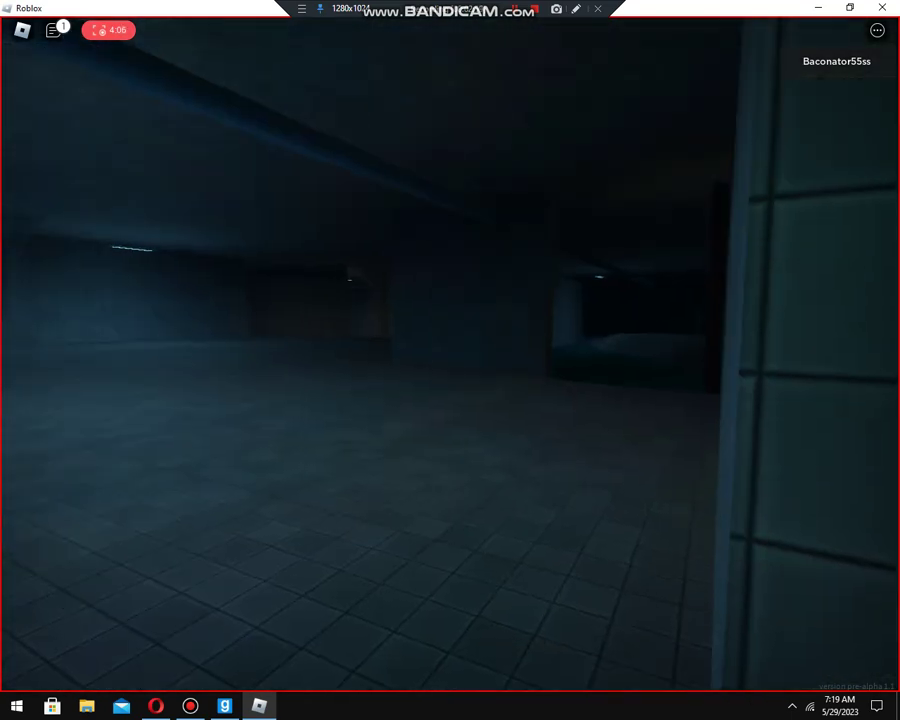
key(w)
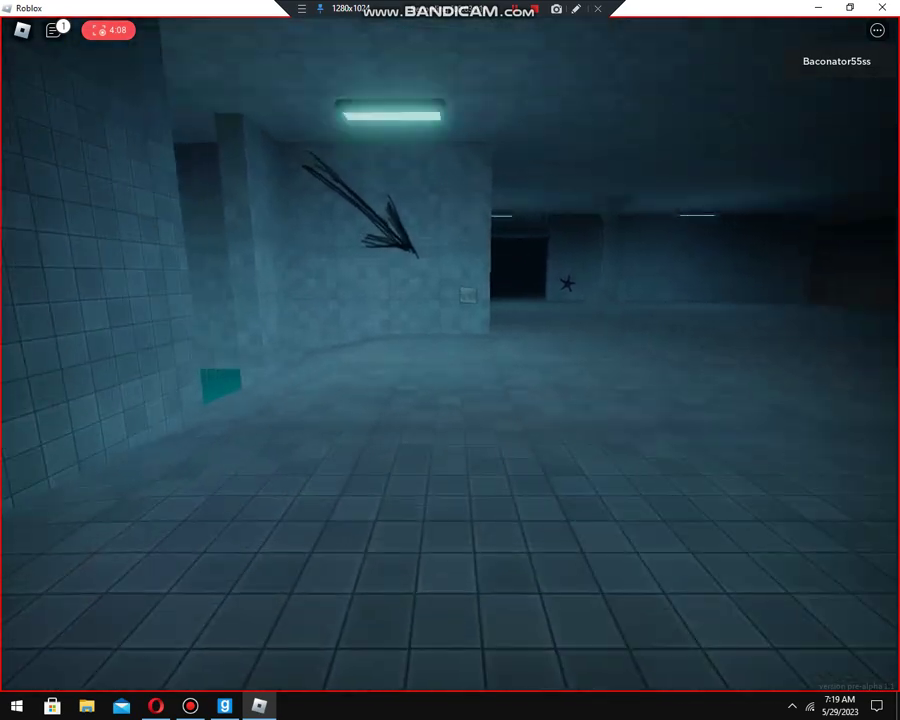
key(w)
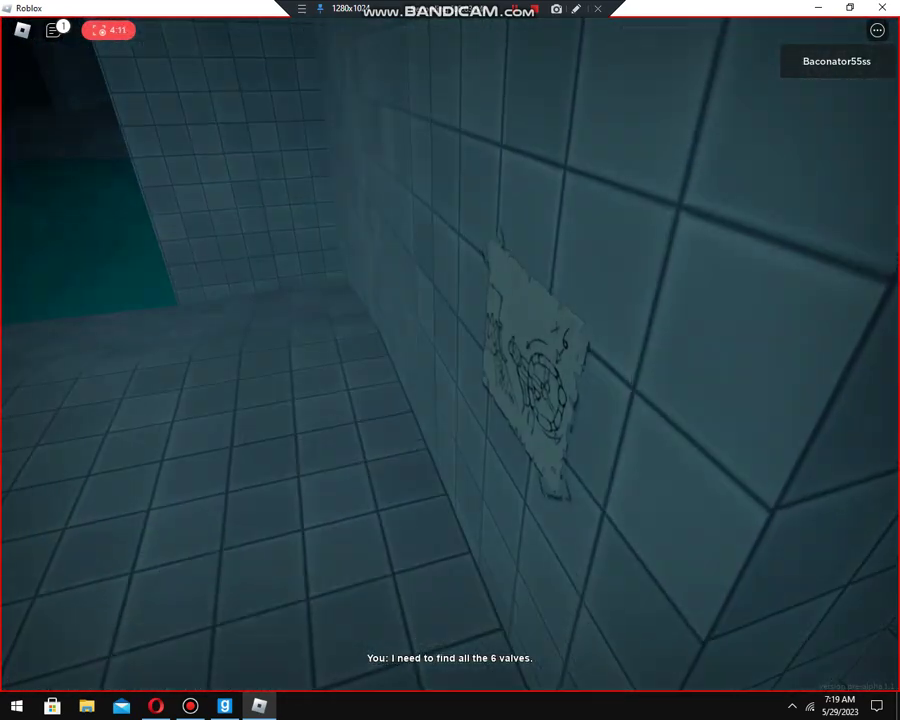
click(540, 380)
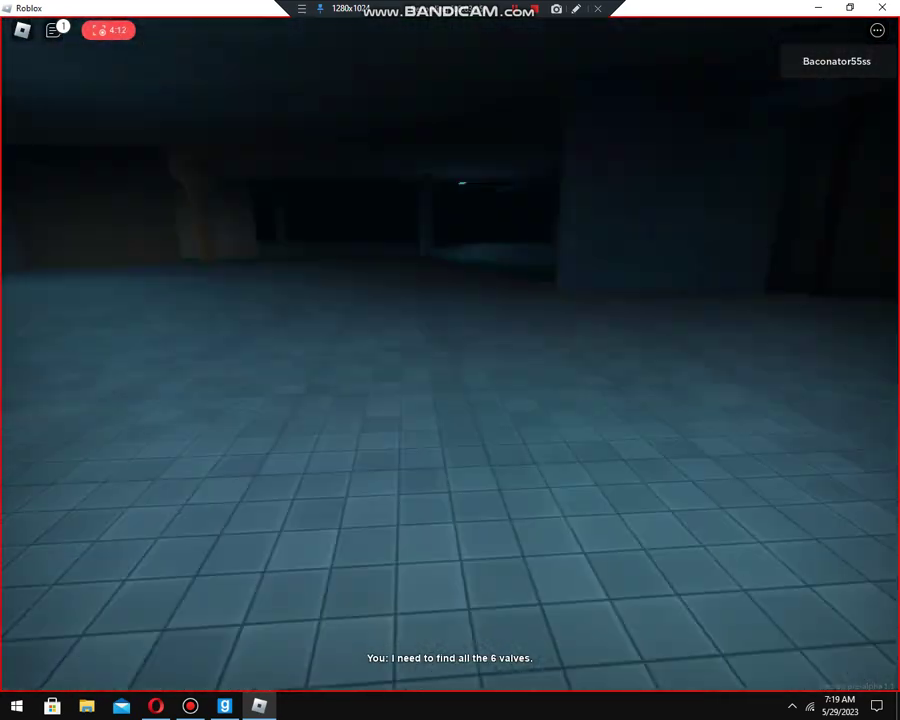
Rotate one valve wheel in the dark room, then head back along the tiled wall
key(w)
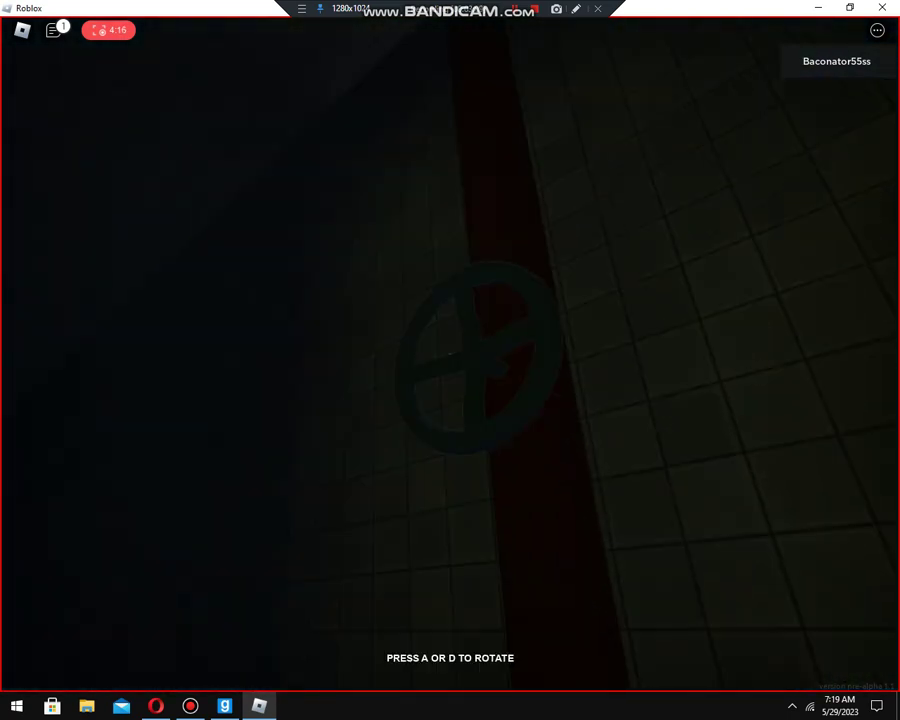
click(460, 345)
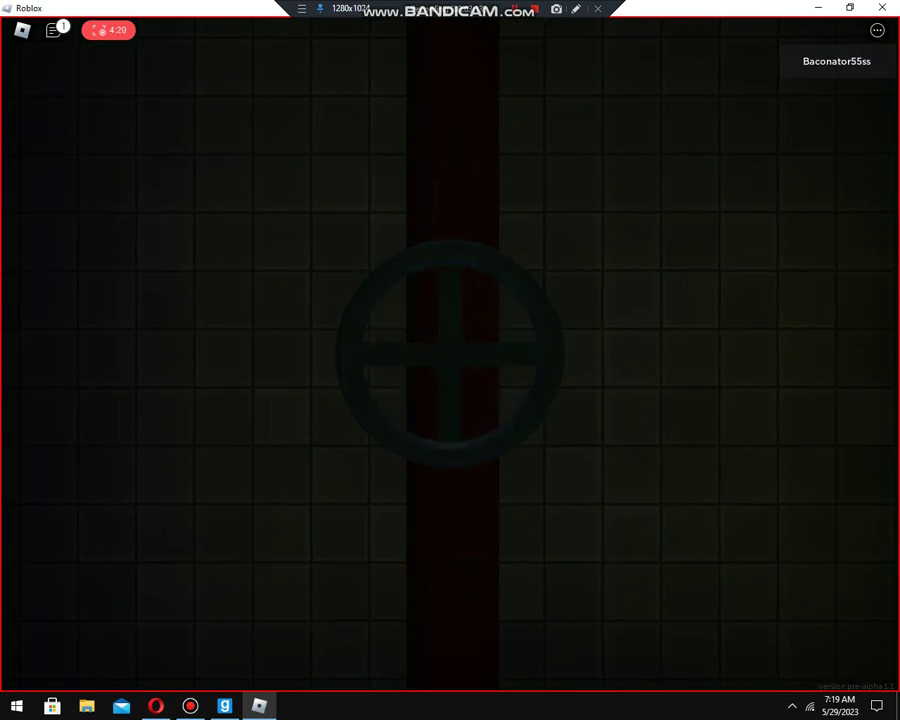
key(w)
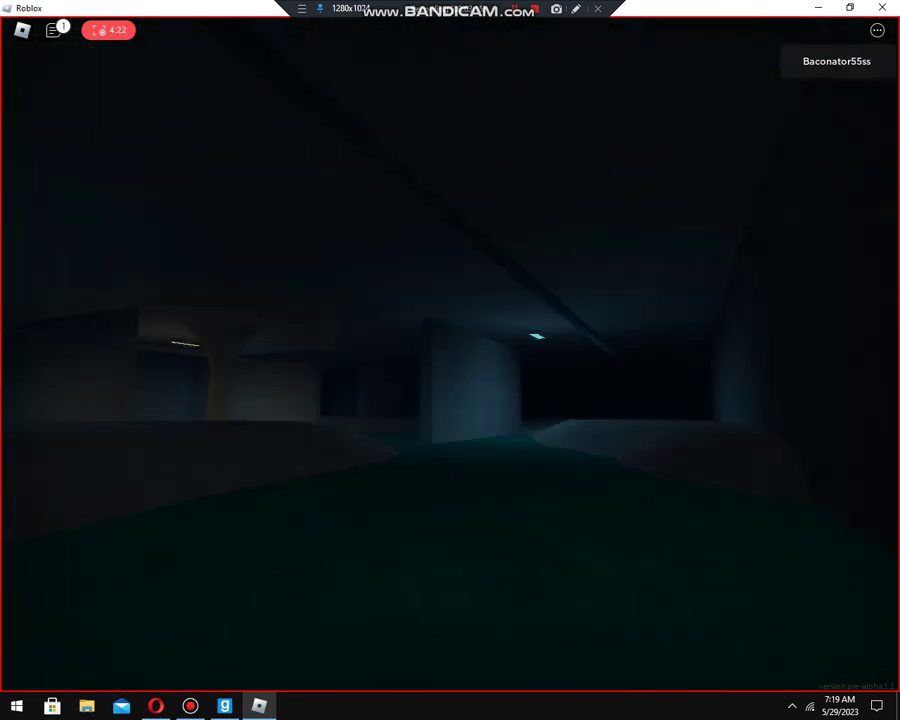
key(w)
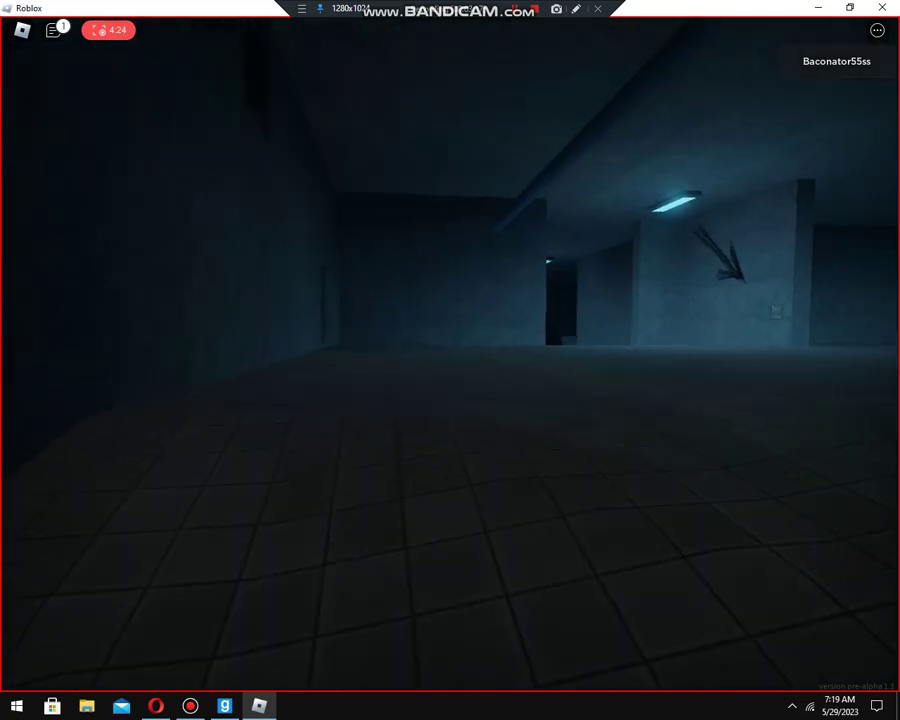
key(w)
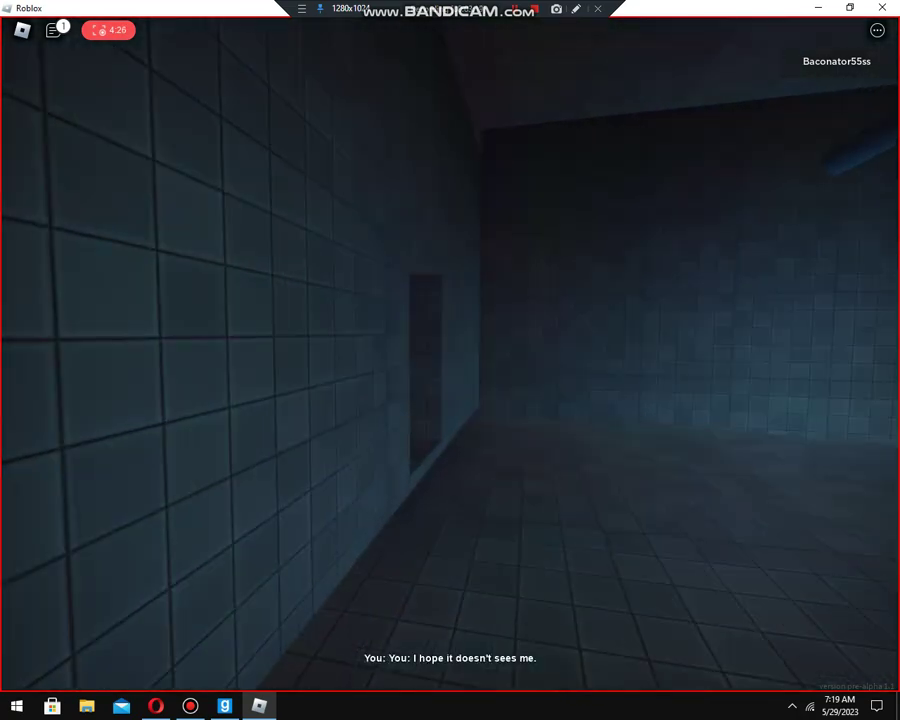
Return over the catwalk to the doorway into the blue-tiled hallway
key(w)
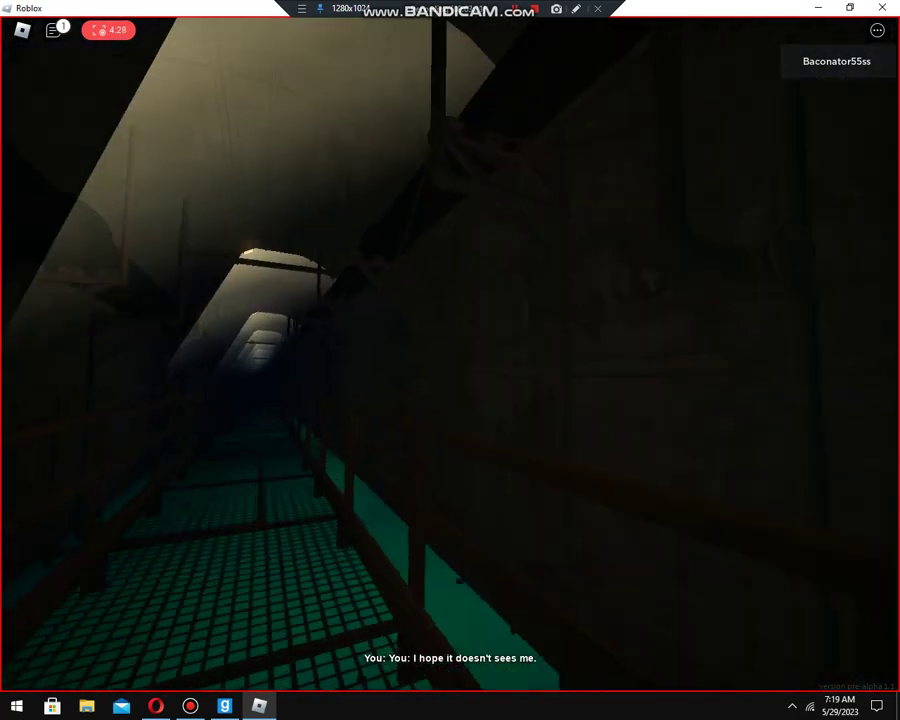
key(w)
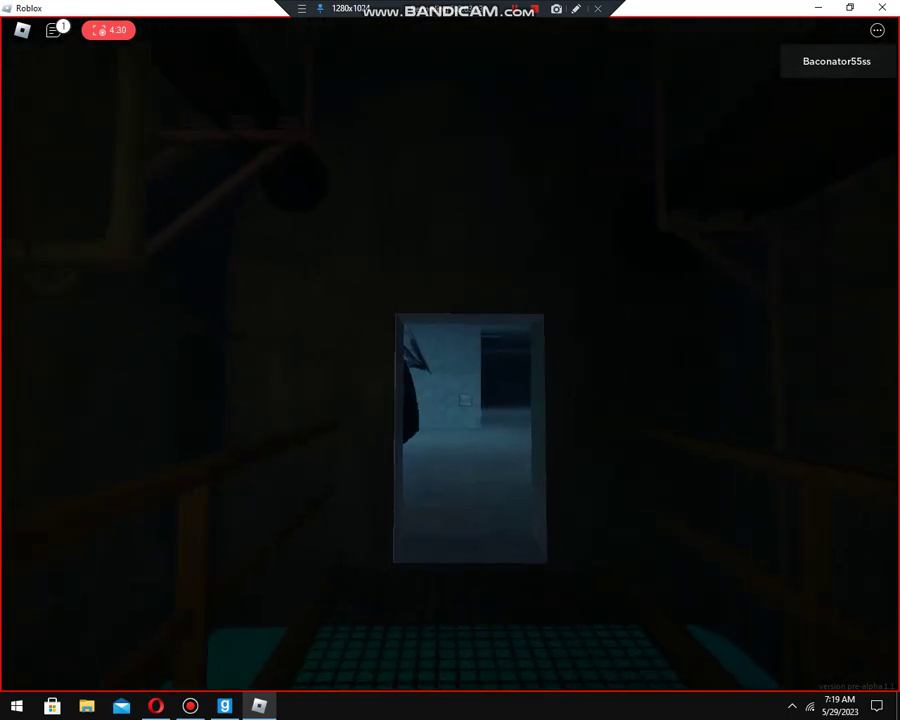
key(w)
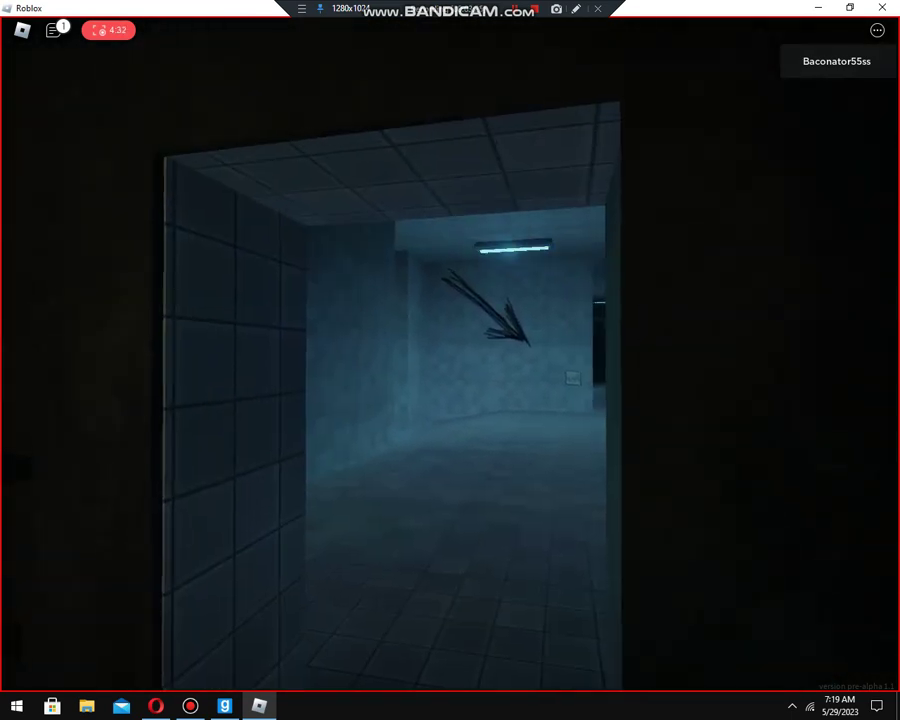
key(w)
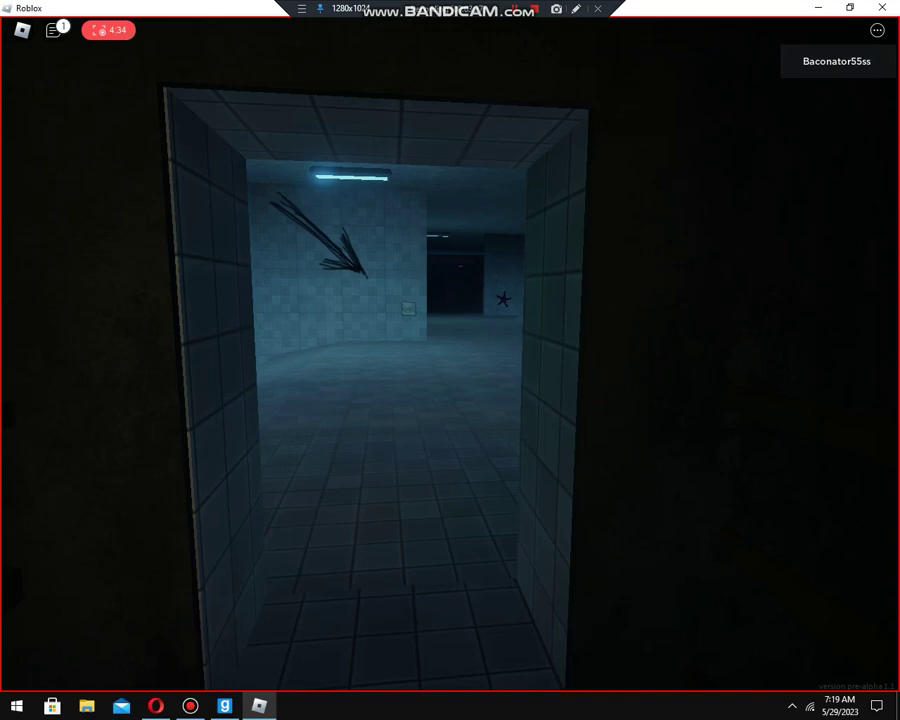
key(w)
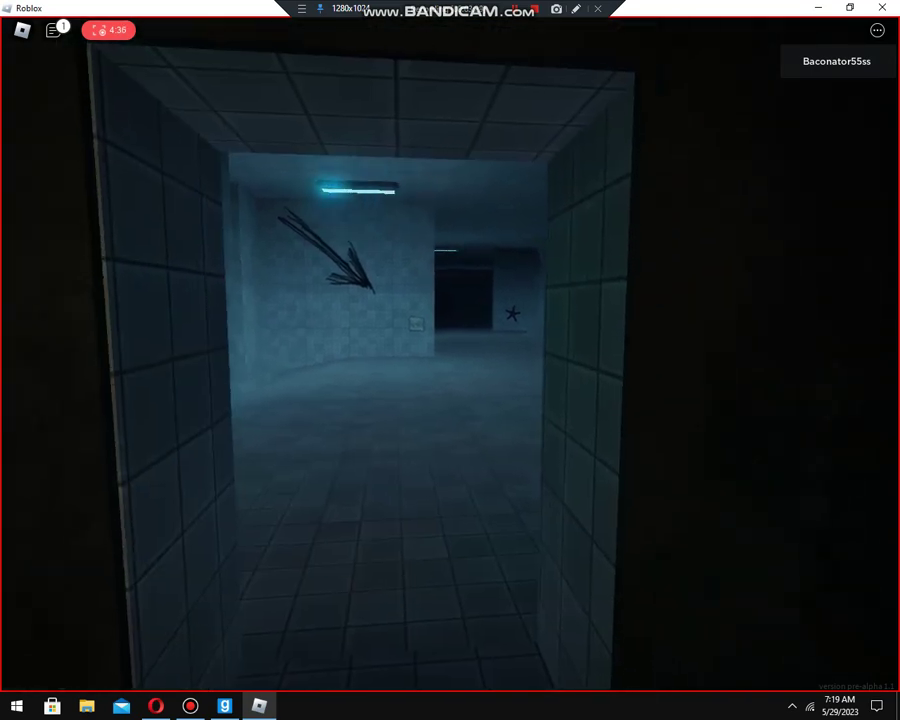
key(w)
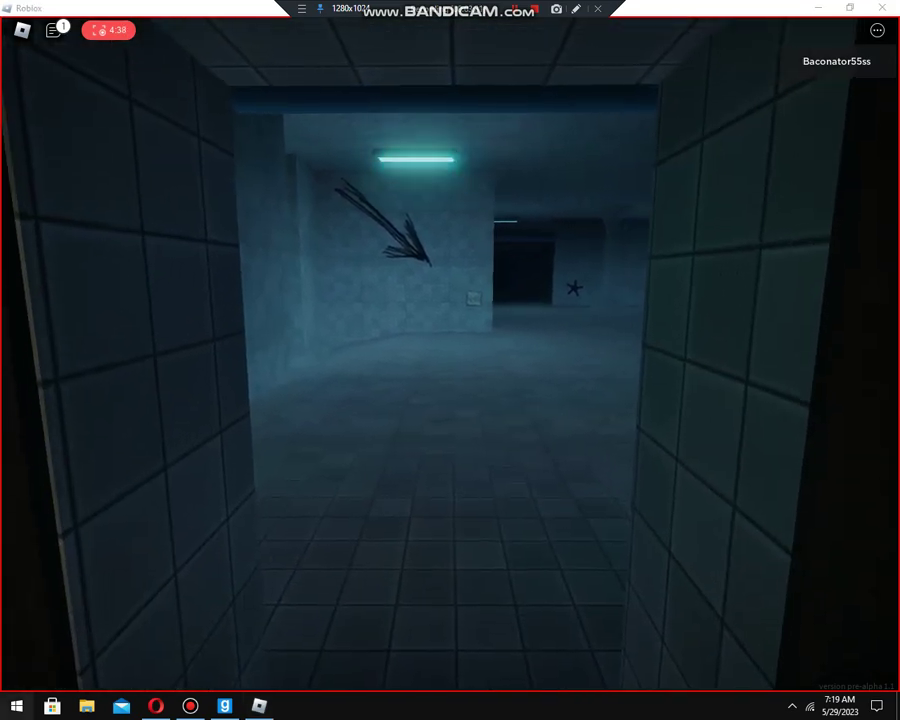
Dismiss the Start menu, follow the green mosaic corridor and drop through the cyan pad
key(super)
key(Escape)
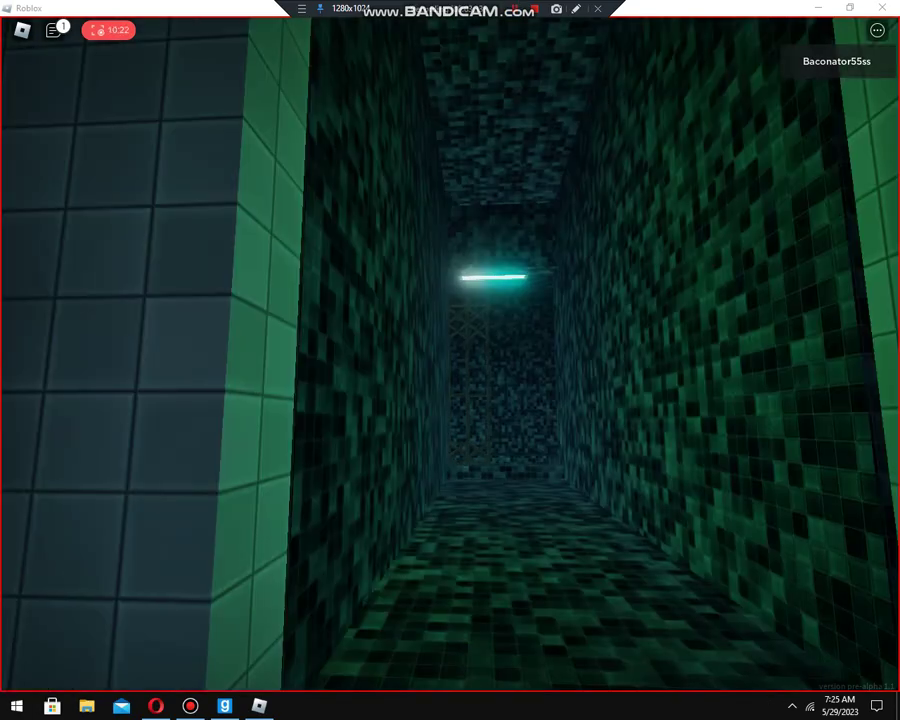
key(w)
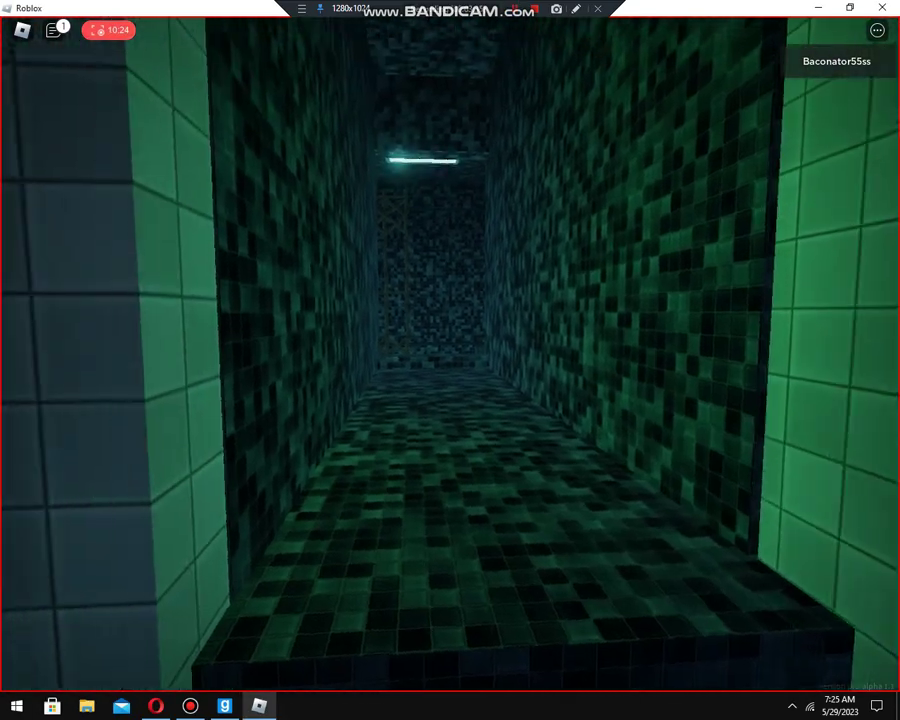
key(w)
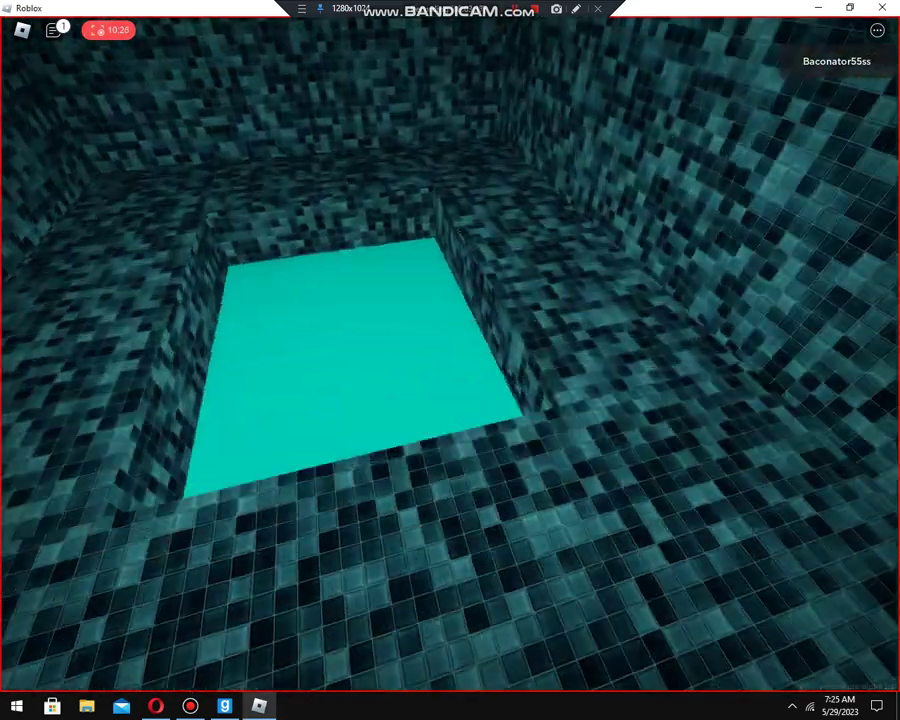
key(w)
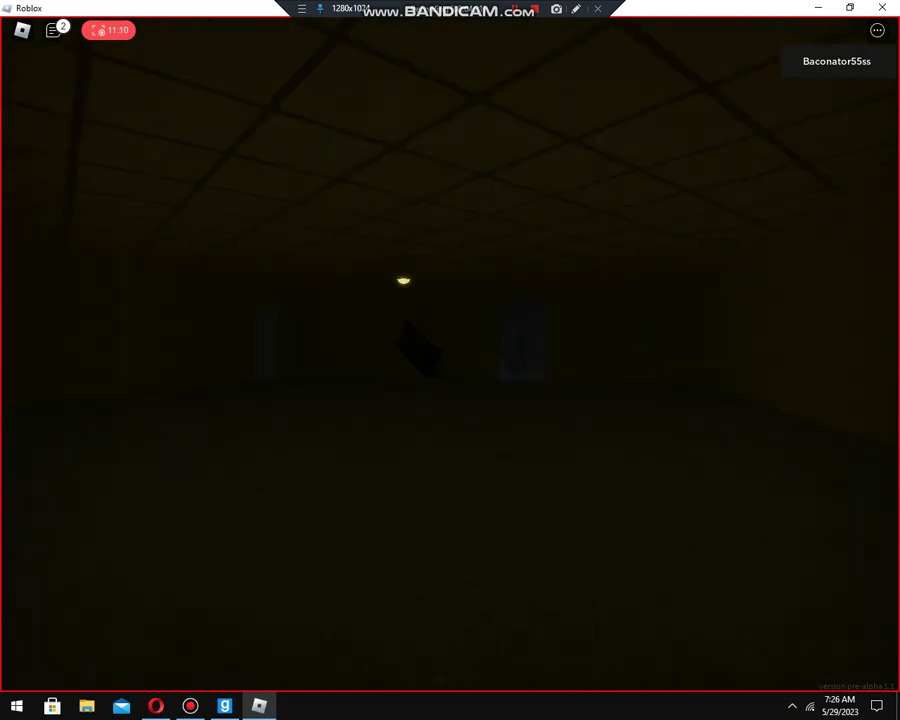
Pass the paper drawing, climb the carpeted stairs and reach the yellow corridor's dark end
key(w)
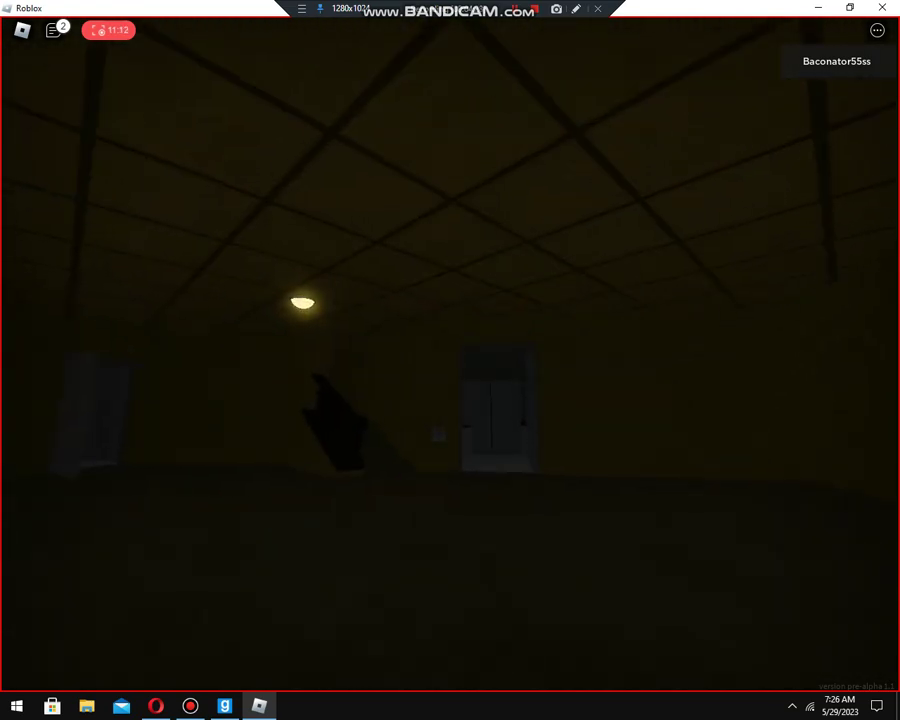
key(w)
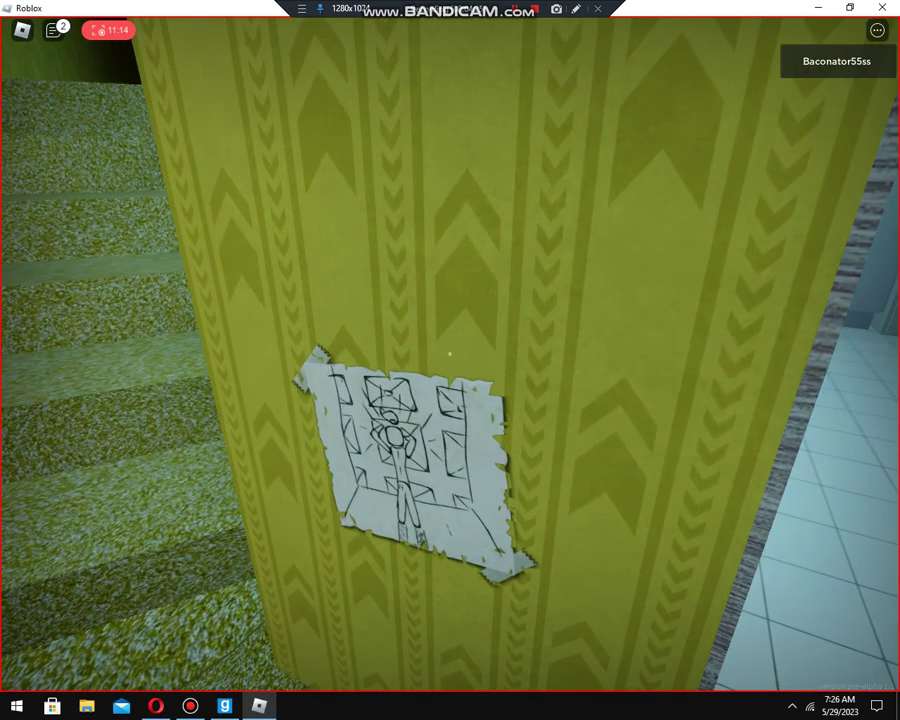
key(w)
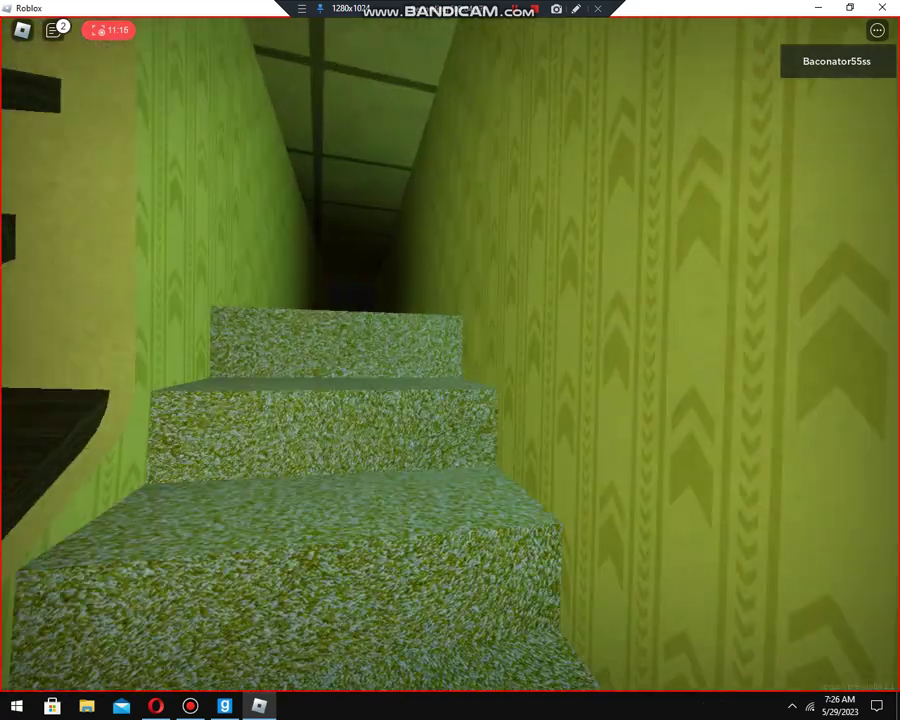
key(w)
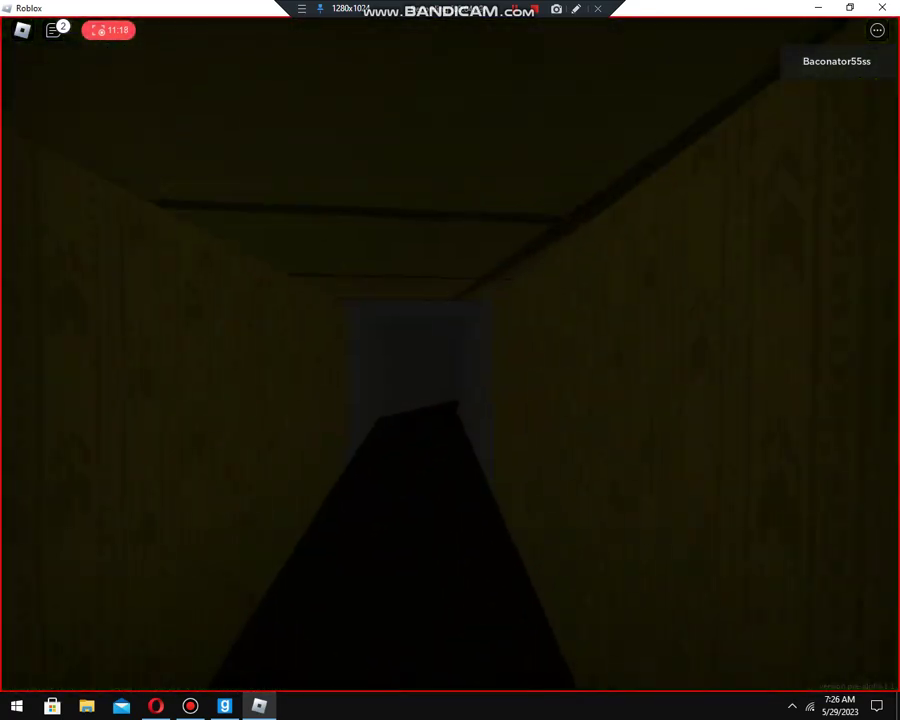
Walk the lit hallway past the chair and through the window into the grid-walled room
key(w)
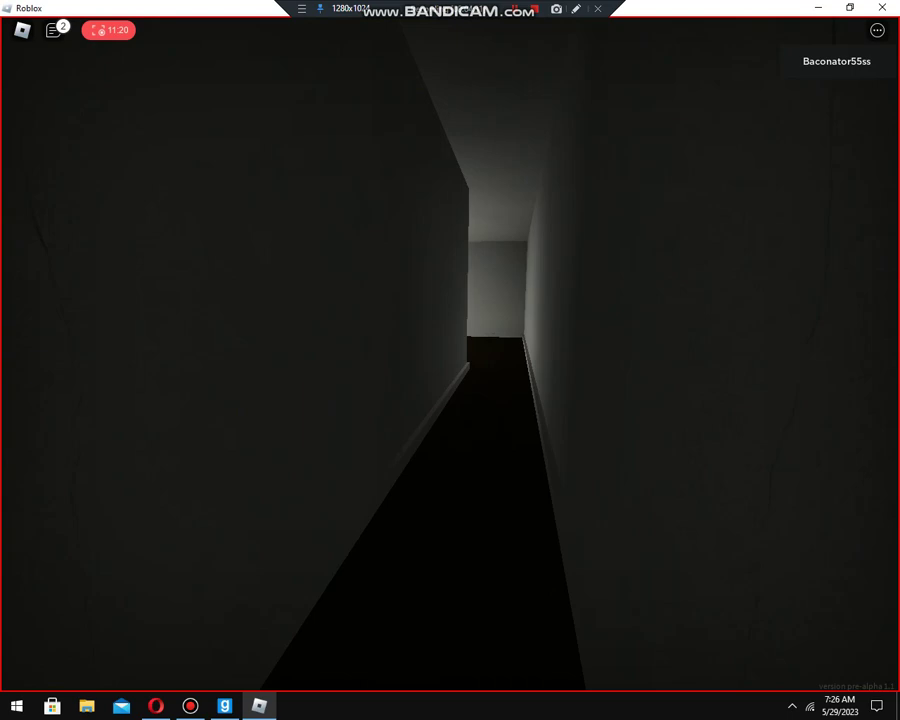
key(w)
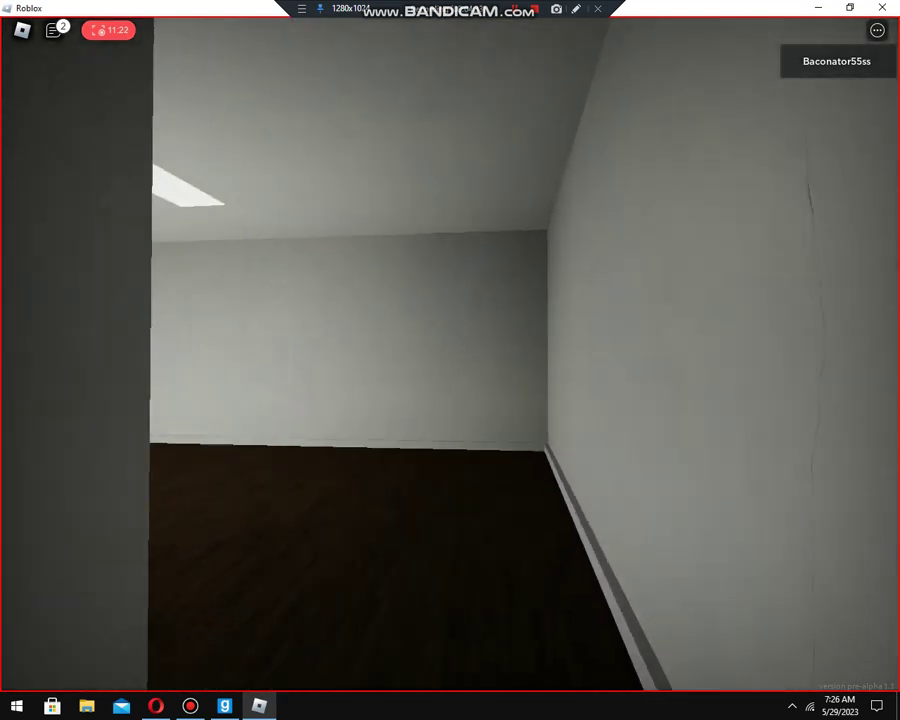
key(w)
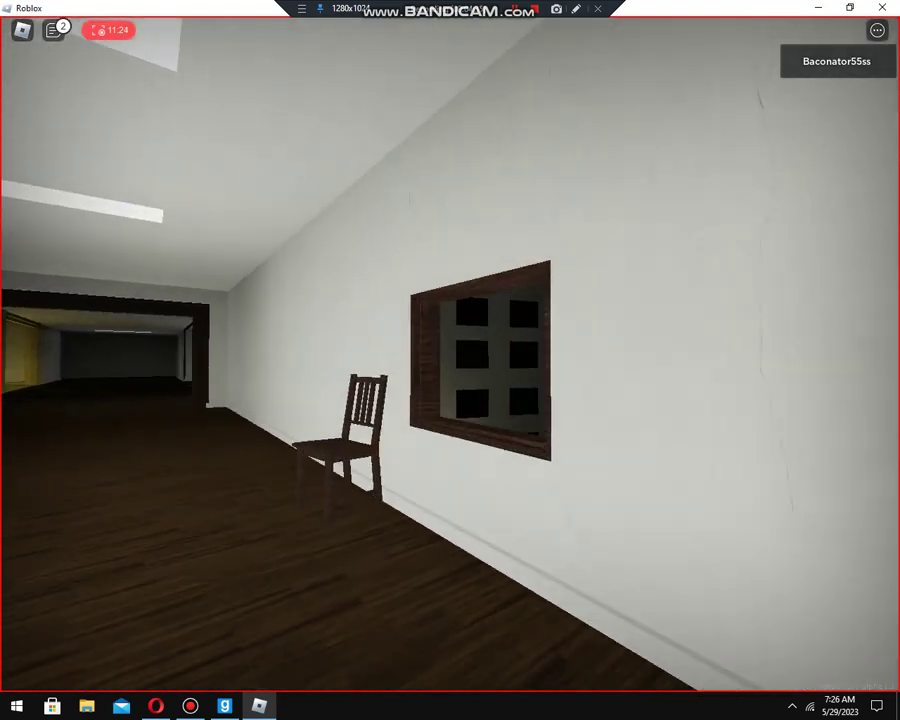
key(w)
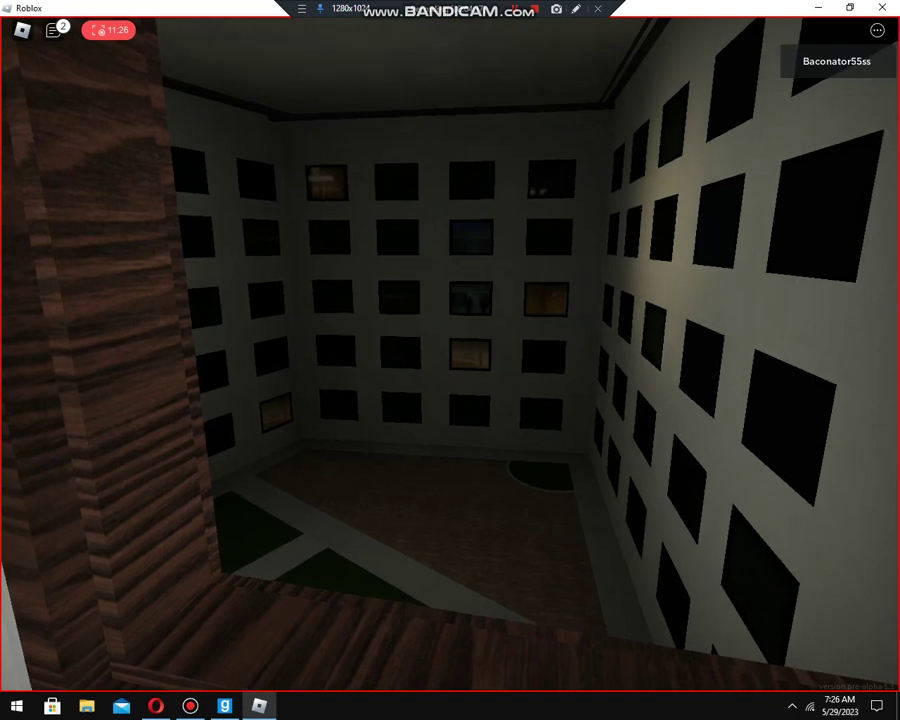
key(w)
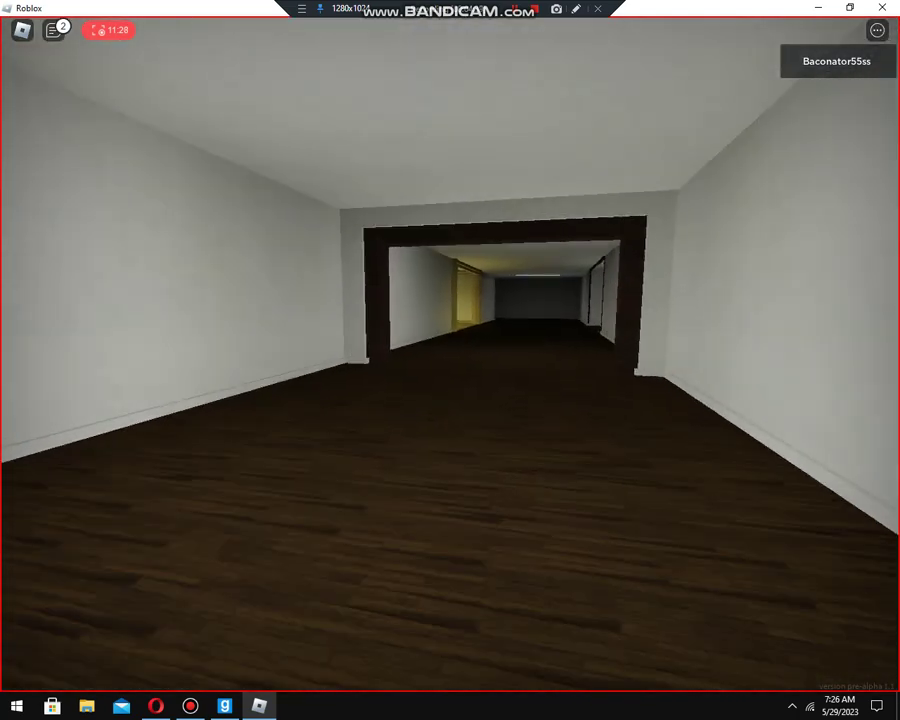
Look over the dumpster room, then turn into the dark corridor toward its far doorway
key(w)
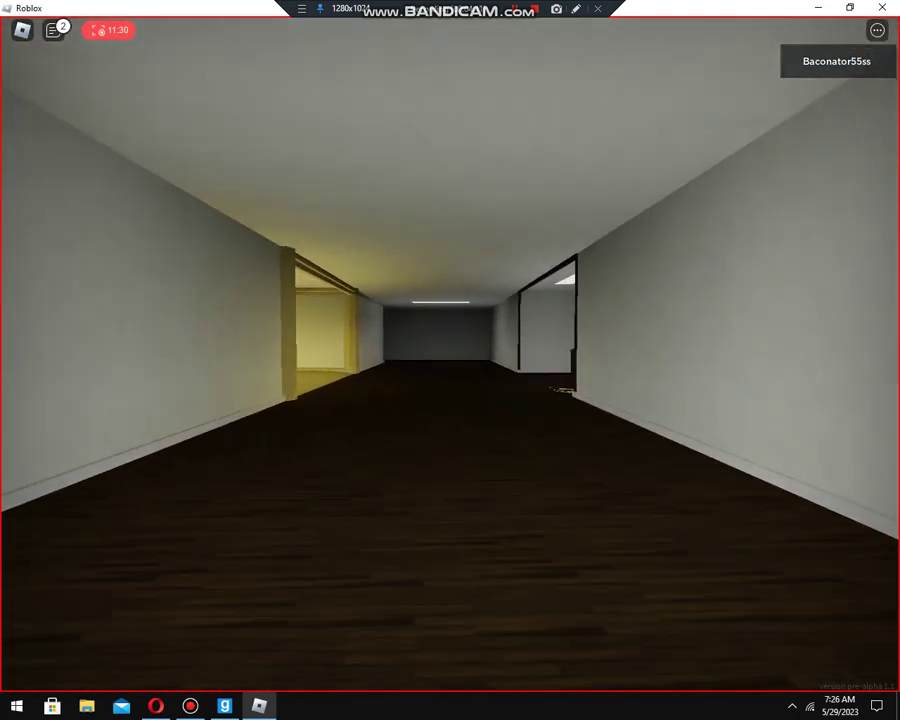
key(w)
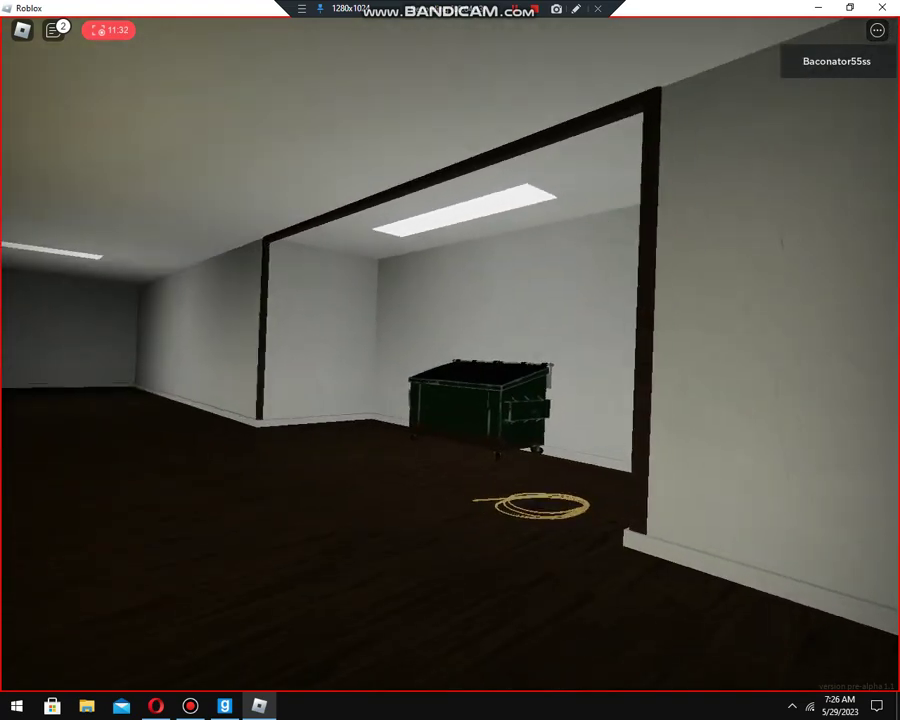
key(w)
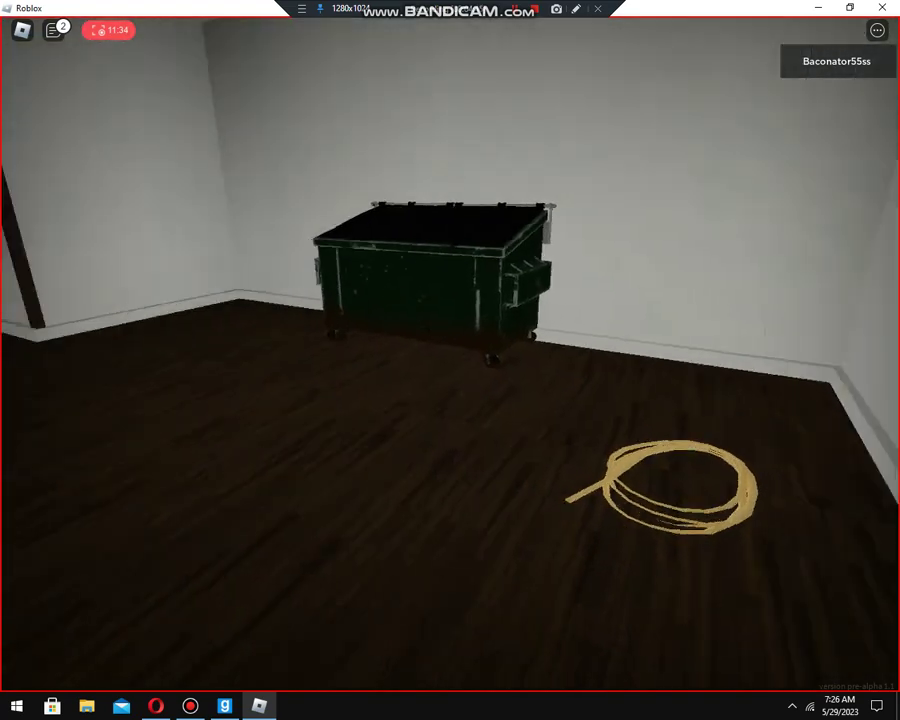
key(w)
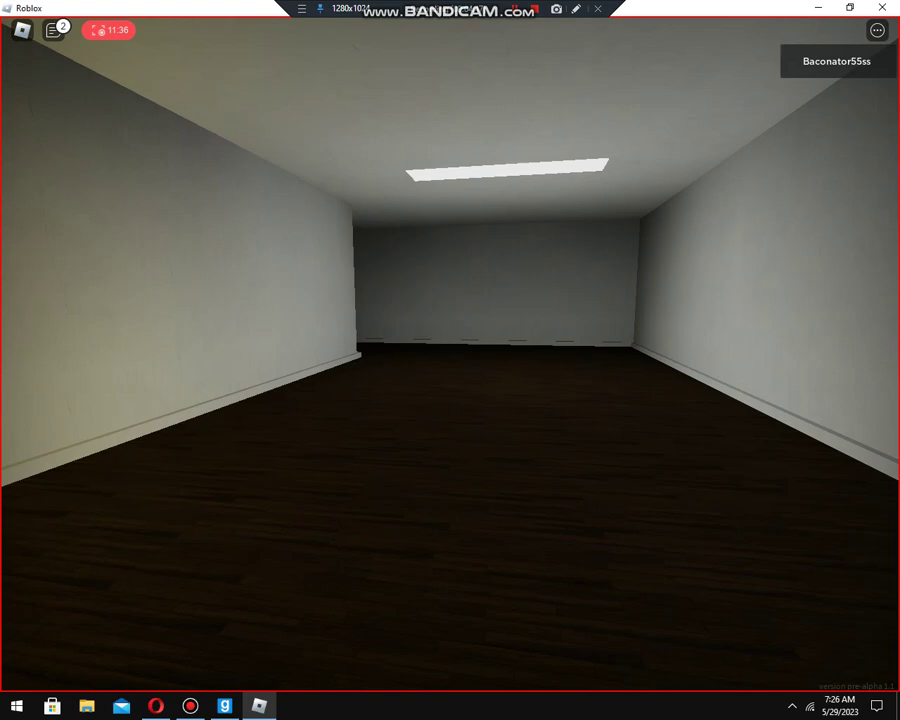
key(w)
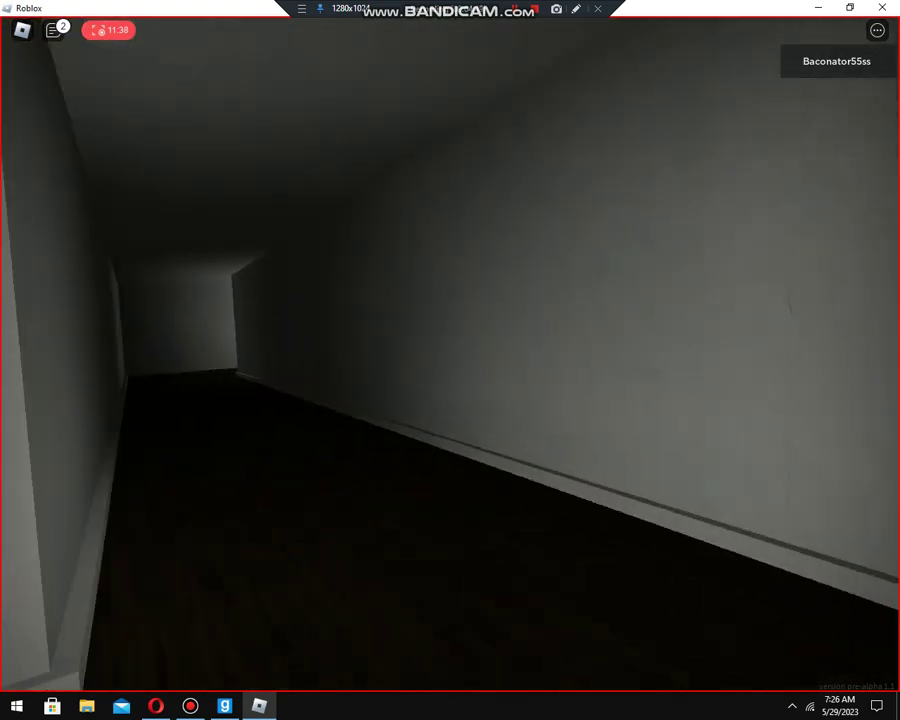
key(w)
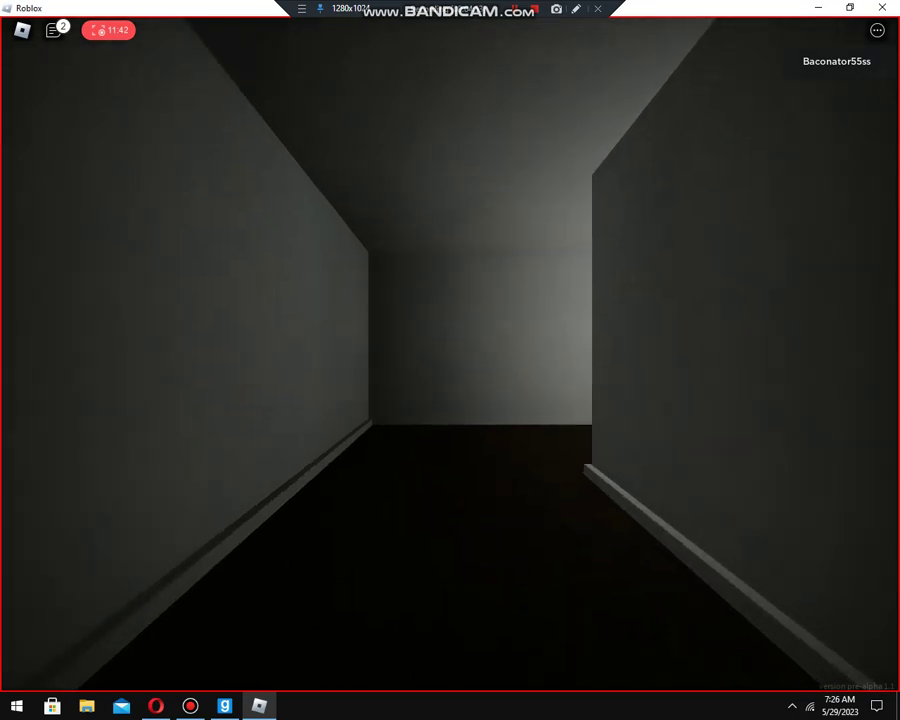
Look over the concrete wall of exit signs, then enter the corridor opening to leave the level
key(w)
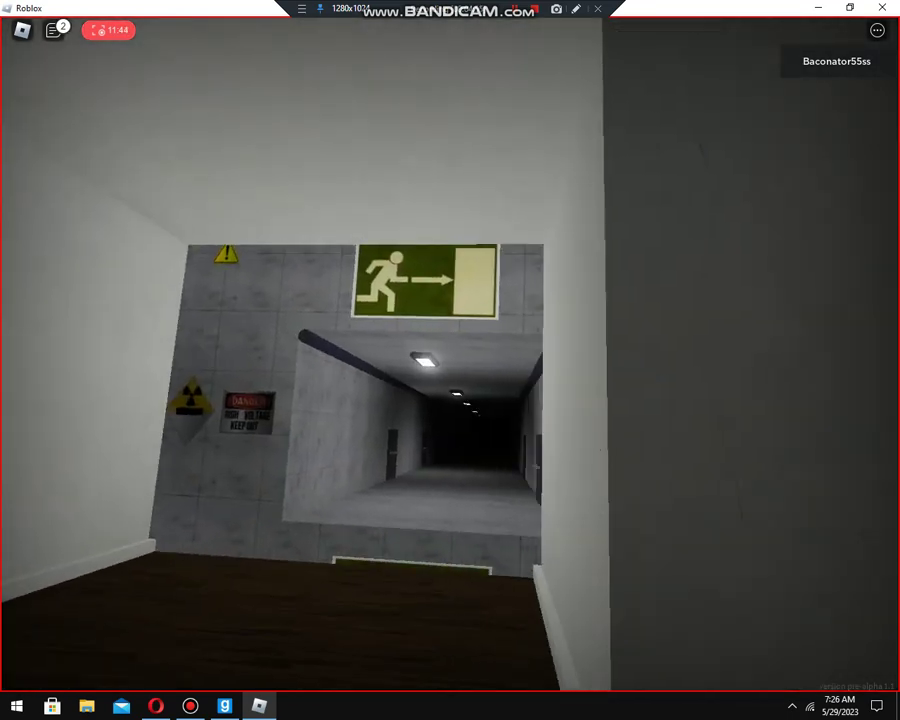
key(w)
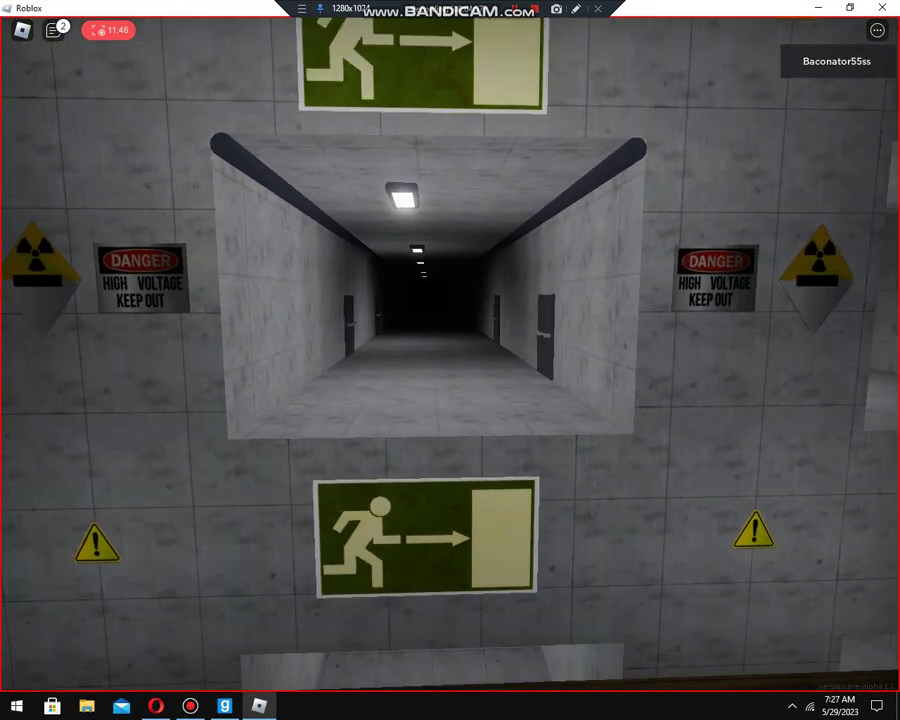
key(w)
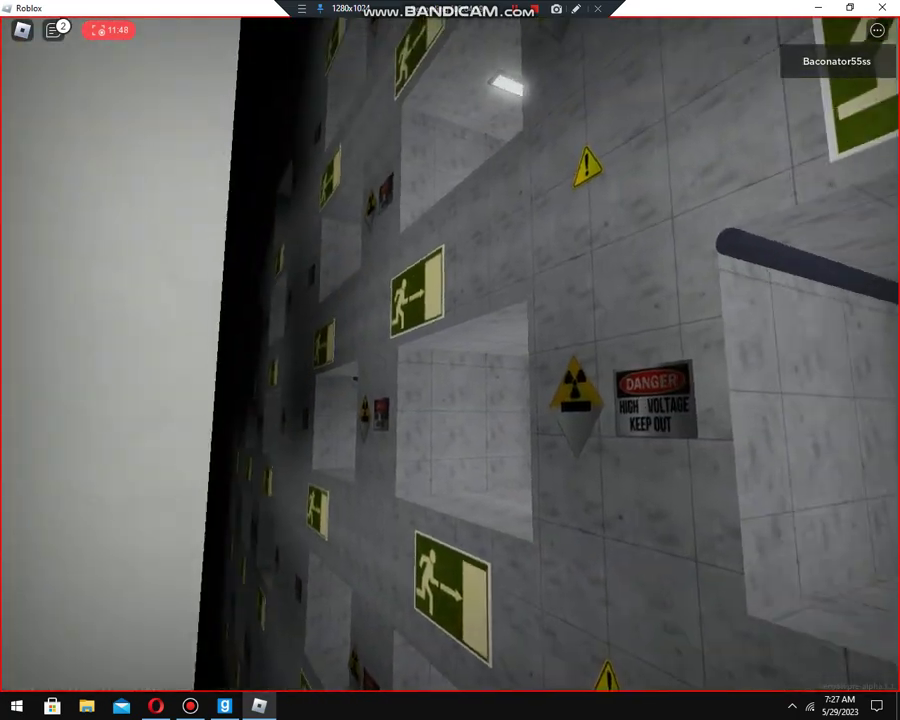
key(w)
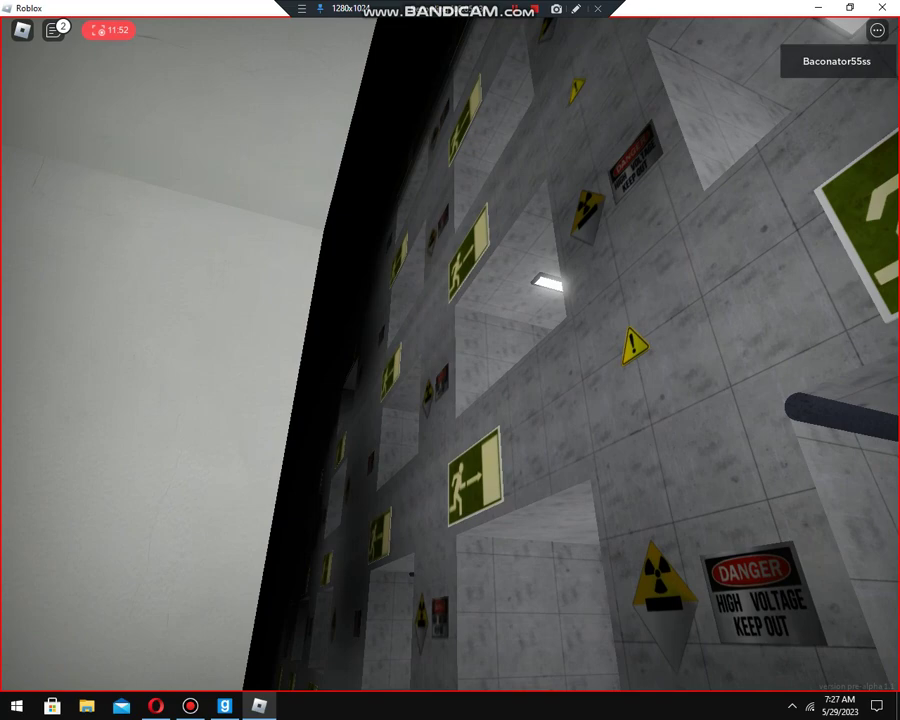
key(w)
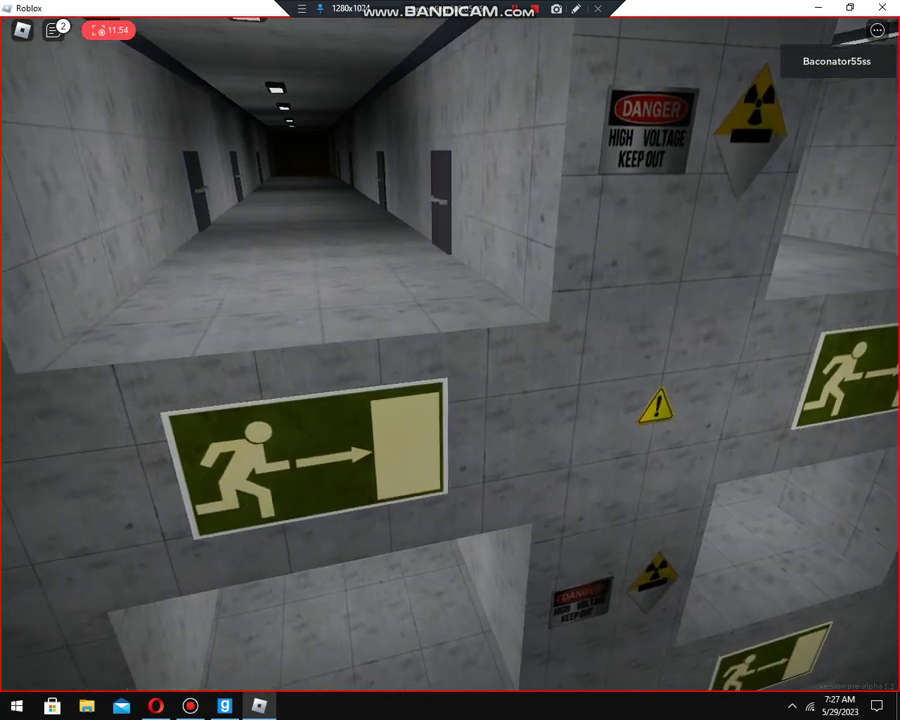
key(s)
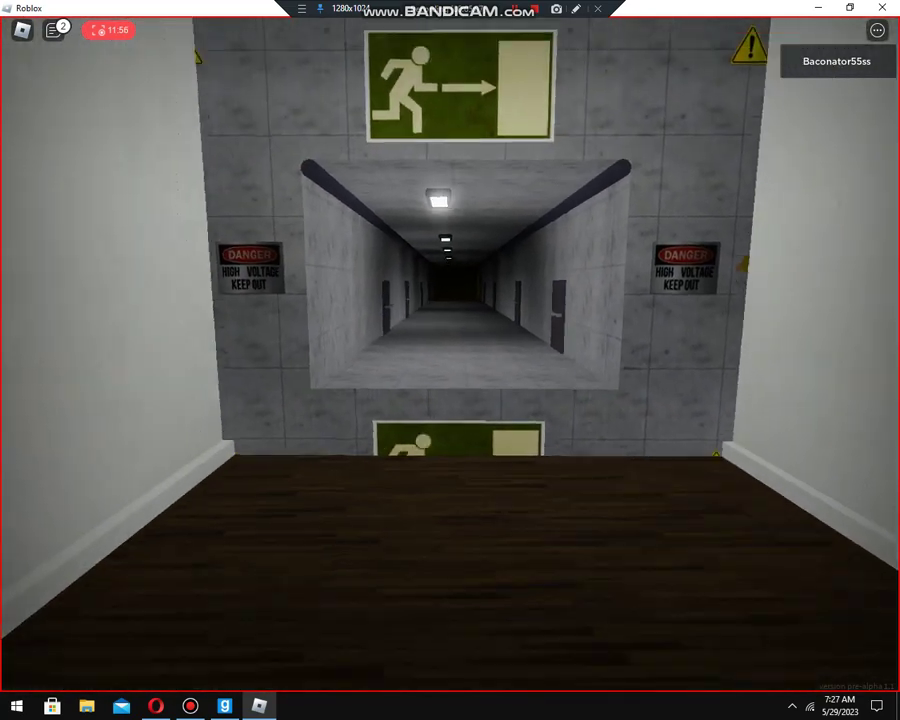
key(w)
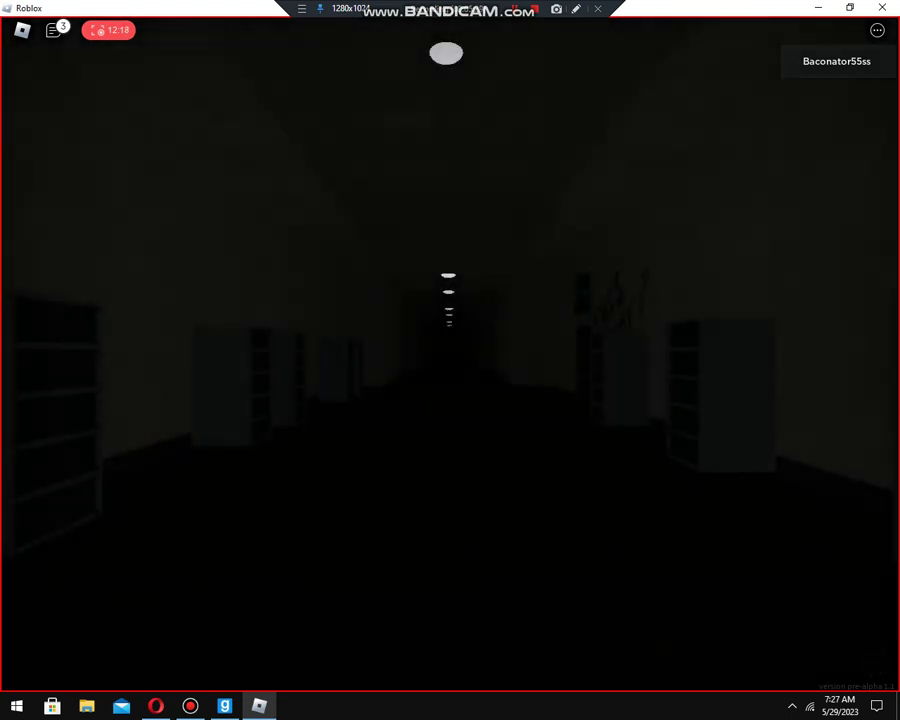
Walk the dark shelf-lined hallway as the lights come on, reaching the green wall
key(w)
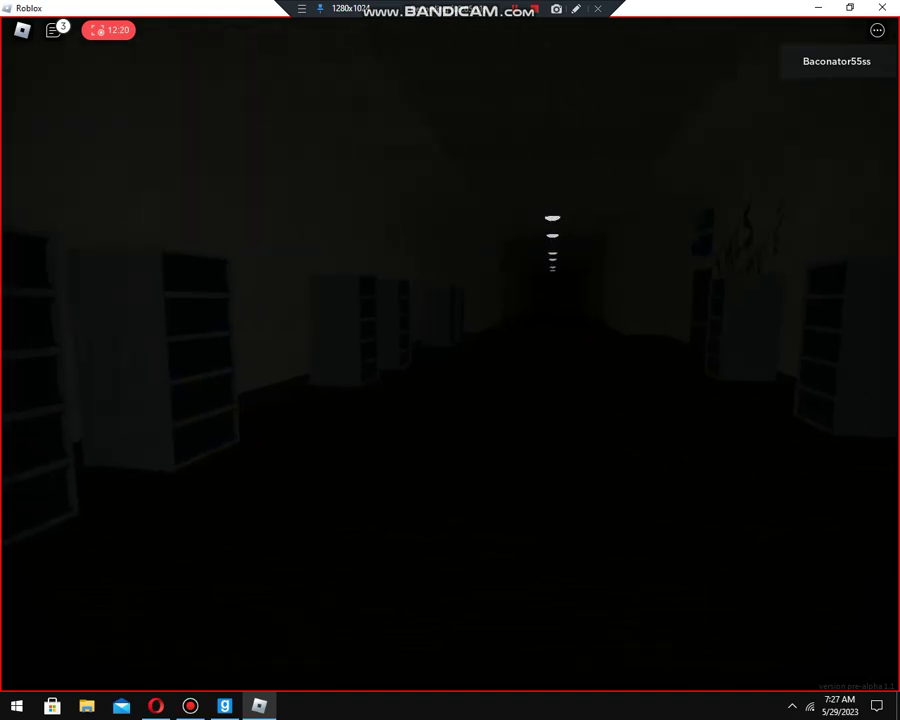
key(w)
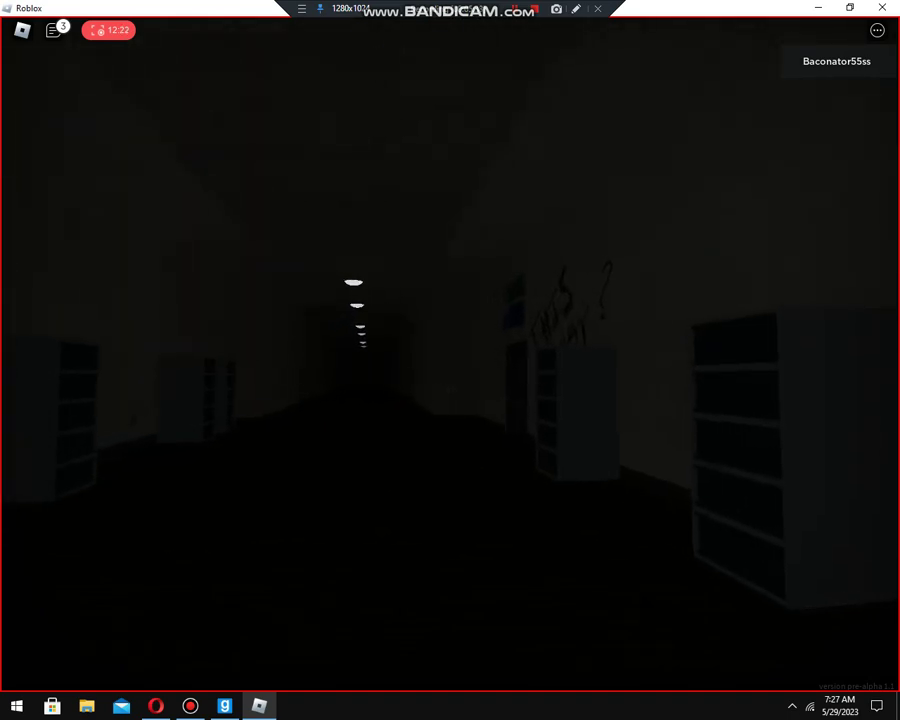
key(w)
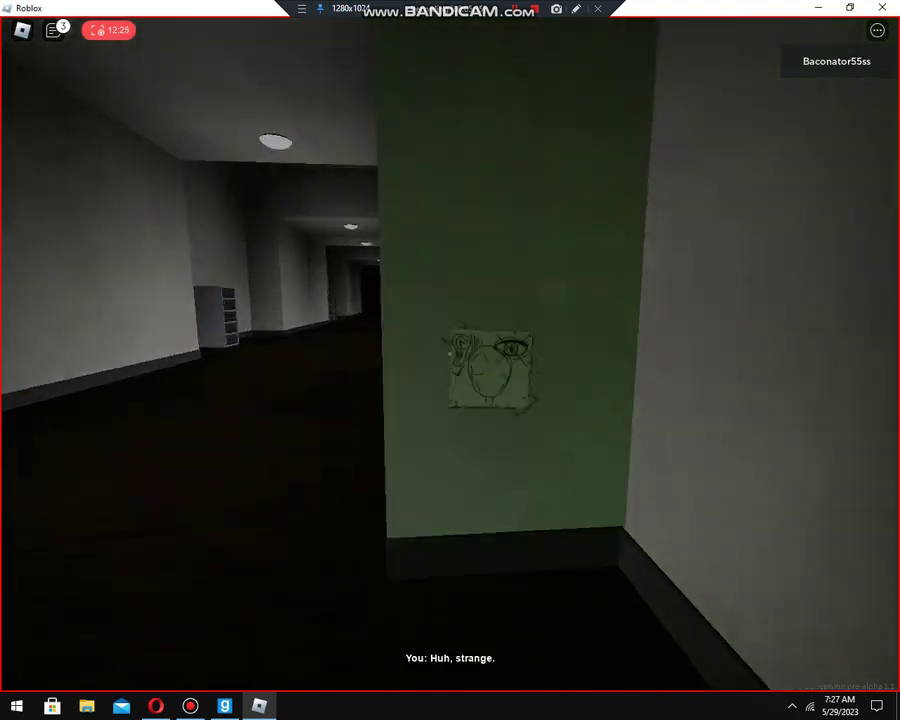
View the sketched face note on the green wall up close, then close it
key(w)
click(490, 370)
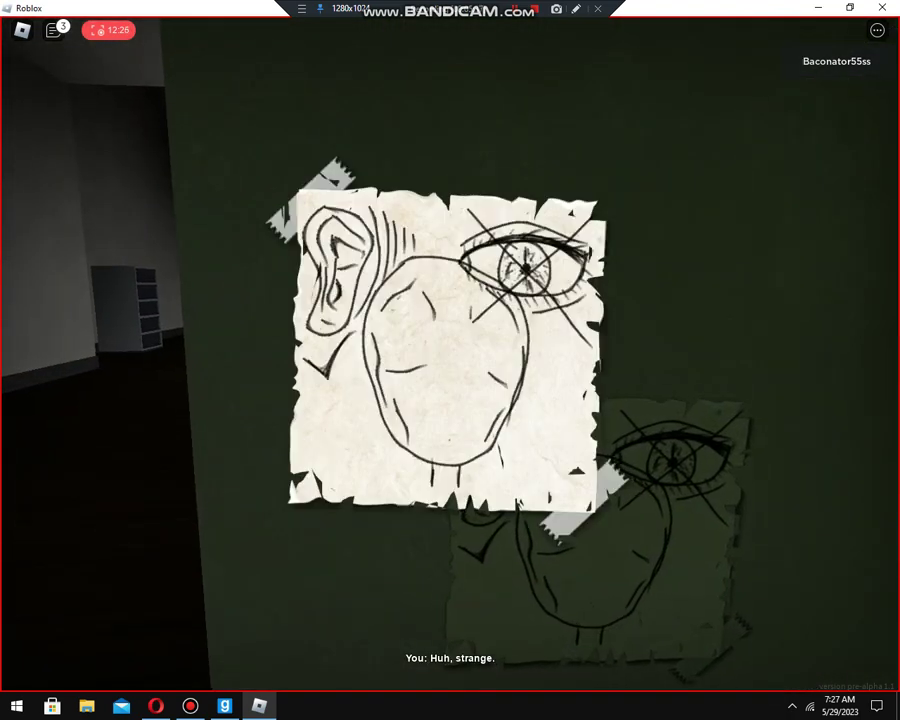
click(450, 350)
Walk the white corridor past the shelves and filing cabinets, then bring up the Start menu
drag(450, 360, 200, 360)
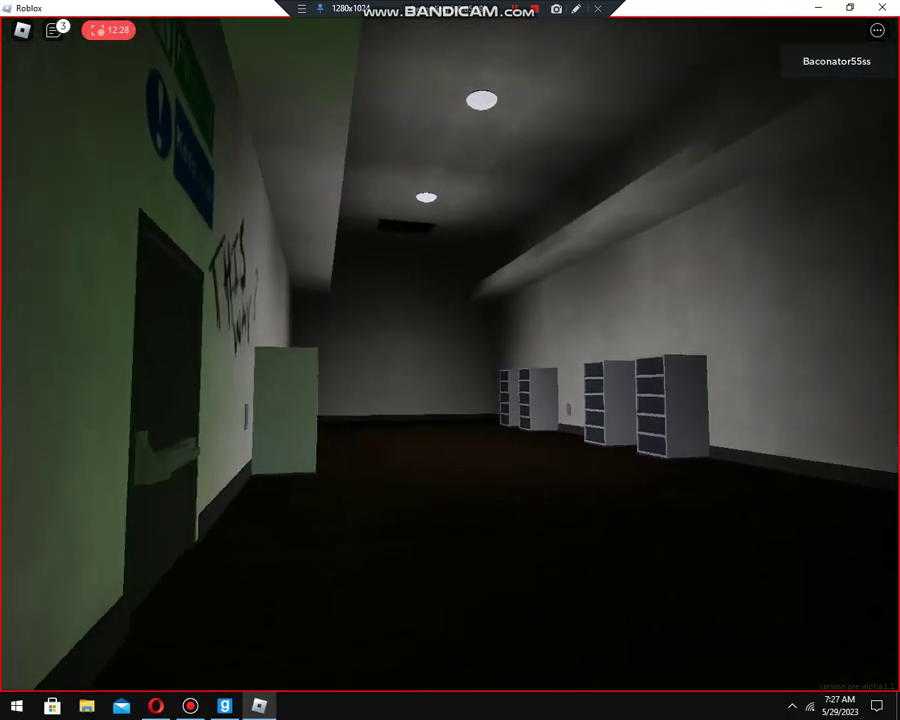
key(w)
drag(600, 360, 300, 360)
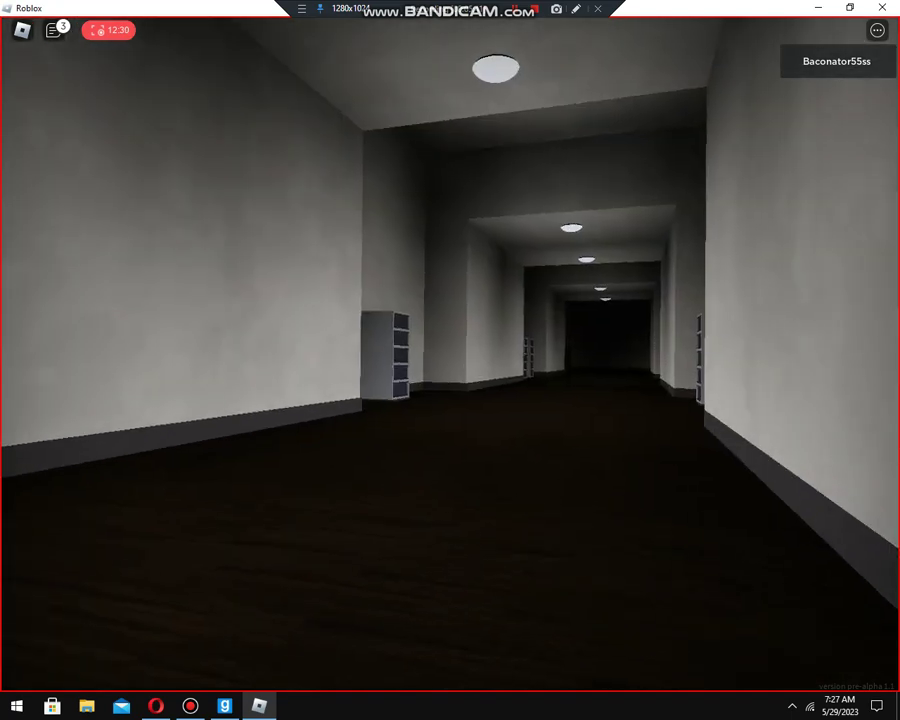
drag(400, 360, 550, 360)
key(w)
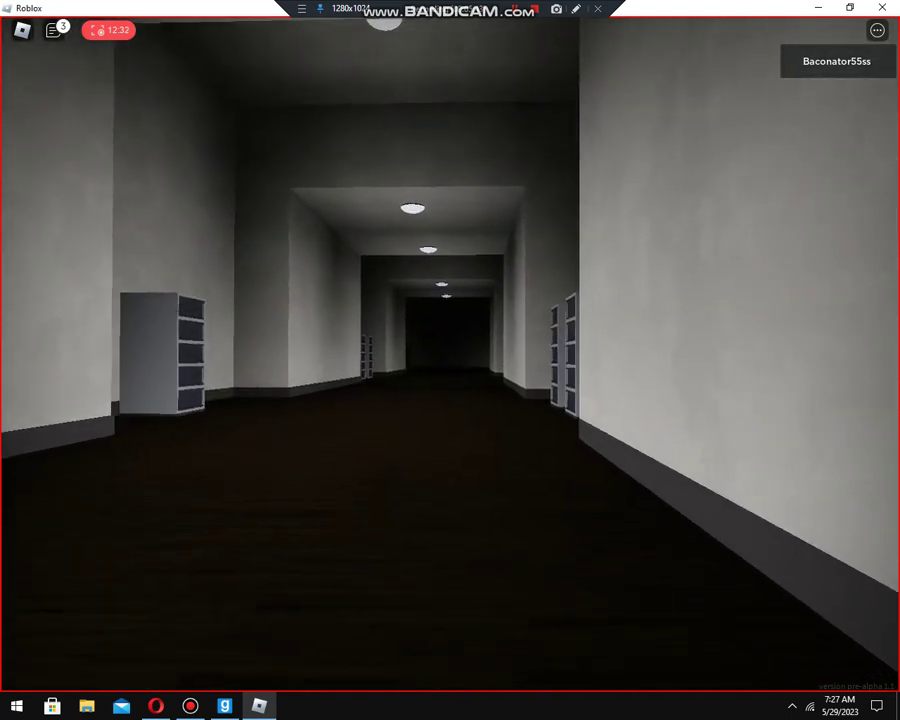
key(w)
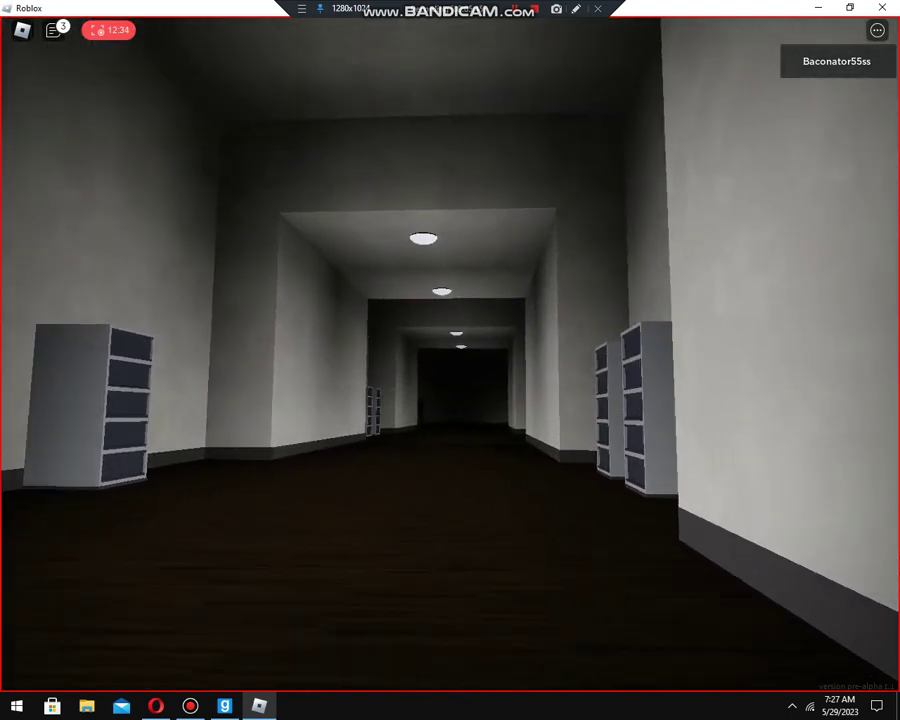
mouse_move(450, 400)
mouse_down()
mouse_move(450, 250)
mouse_move(480, 420)
mouse_up()
key(w)
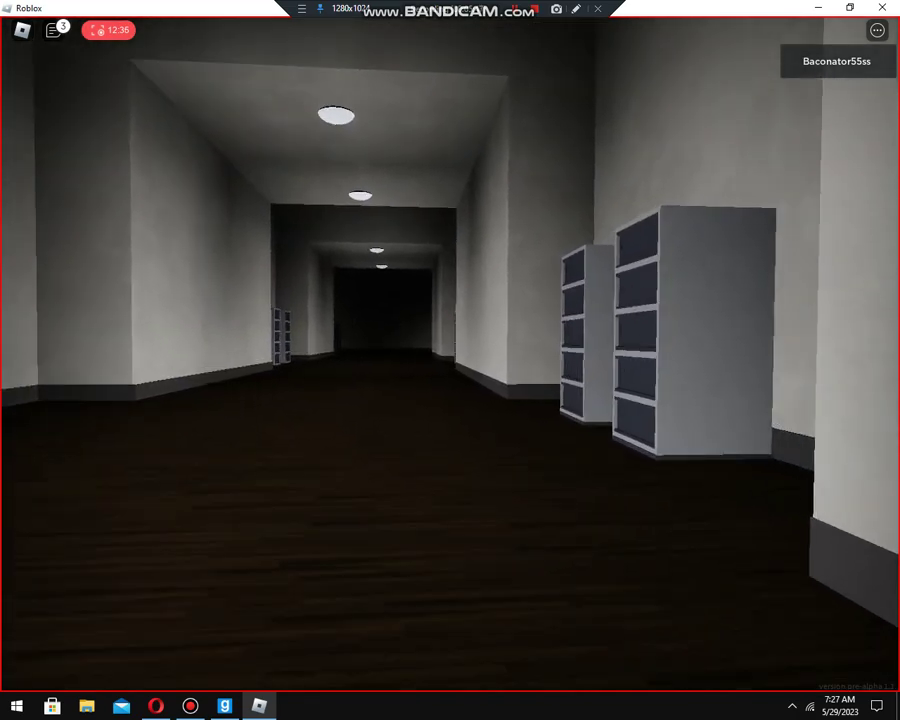
key(w)
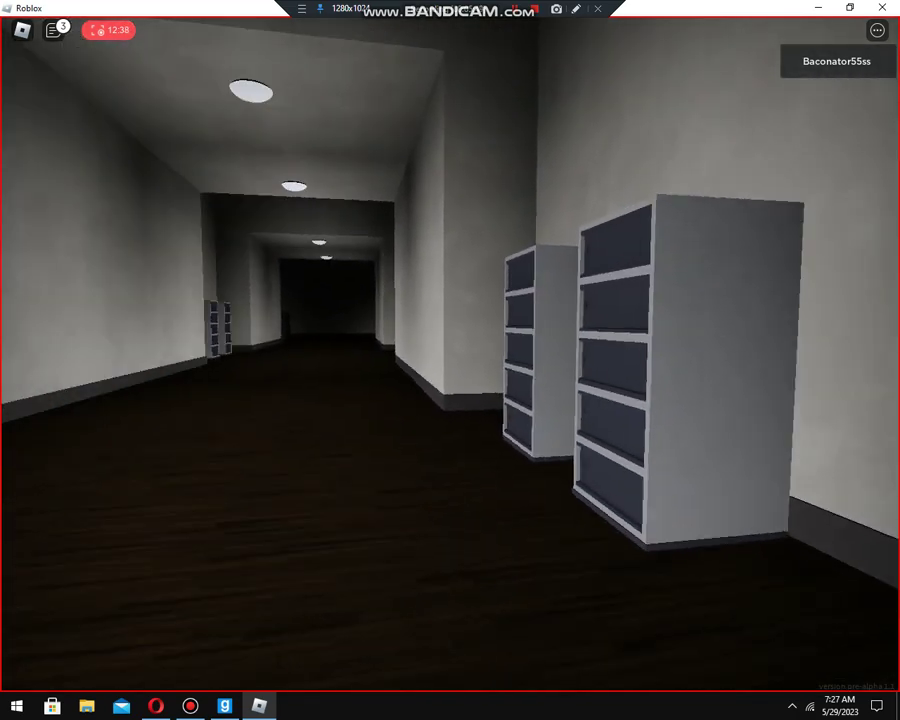
mouse_move(450, 360)
mouse_down()
mouse_move(200, 360)
mouse_move(650, 360)
mouse_move(250, 360)
mouse_move(300, 360)
mouse_up()
key(super)
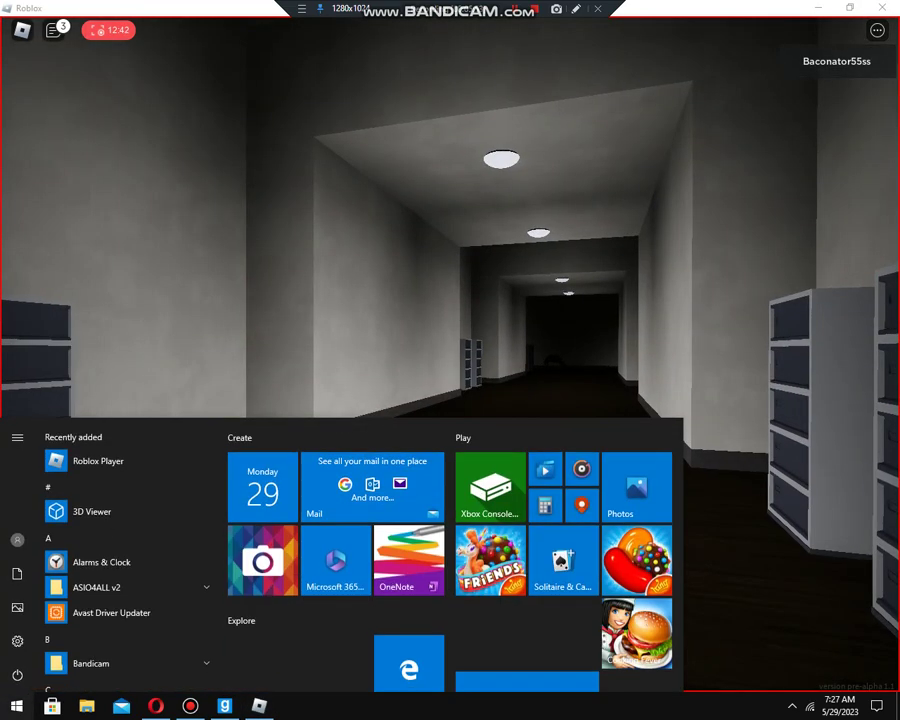